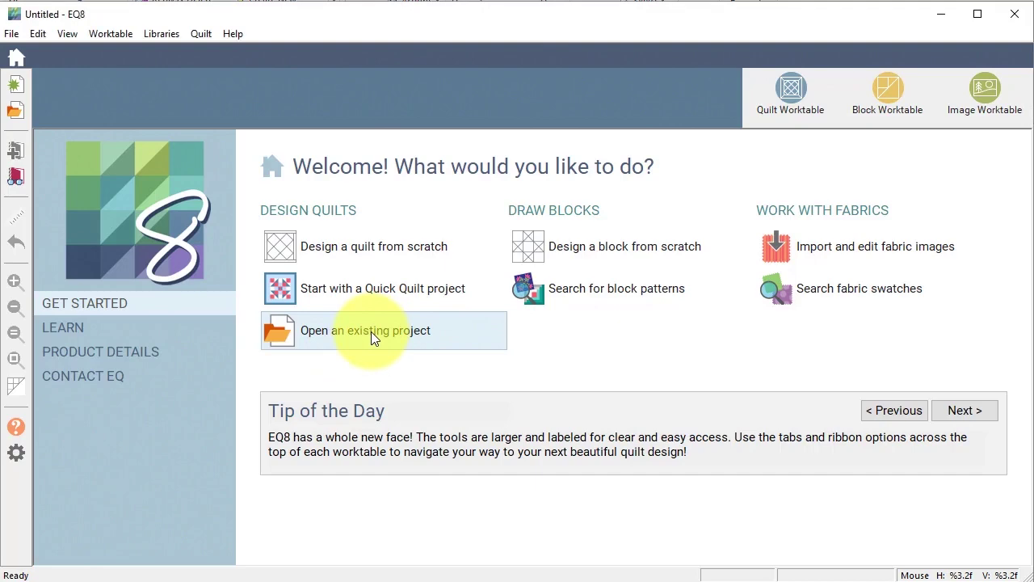
Step: Open the Irish Chain.PJ8 project from the recent projects list
left_click(279, 330)
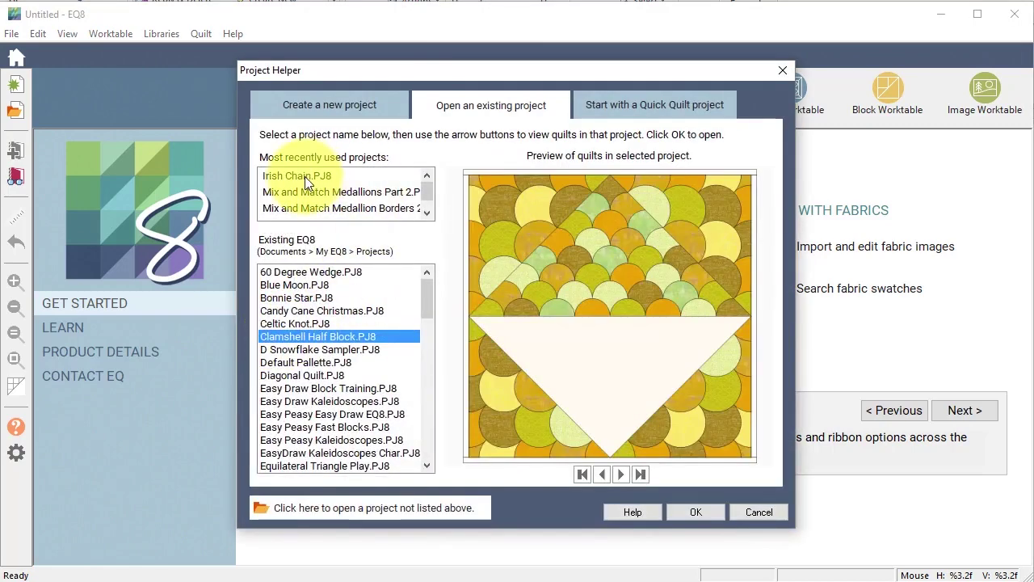
left_click(304, 176)
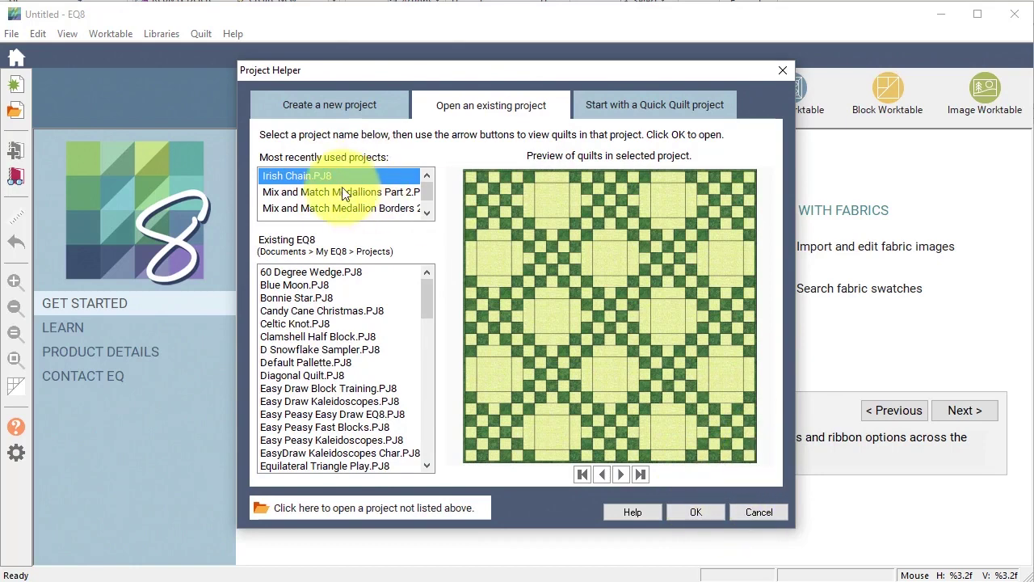
left_click(696, 513)
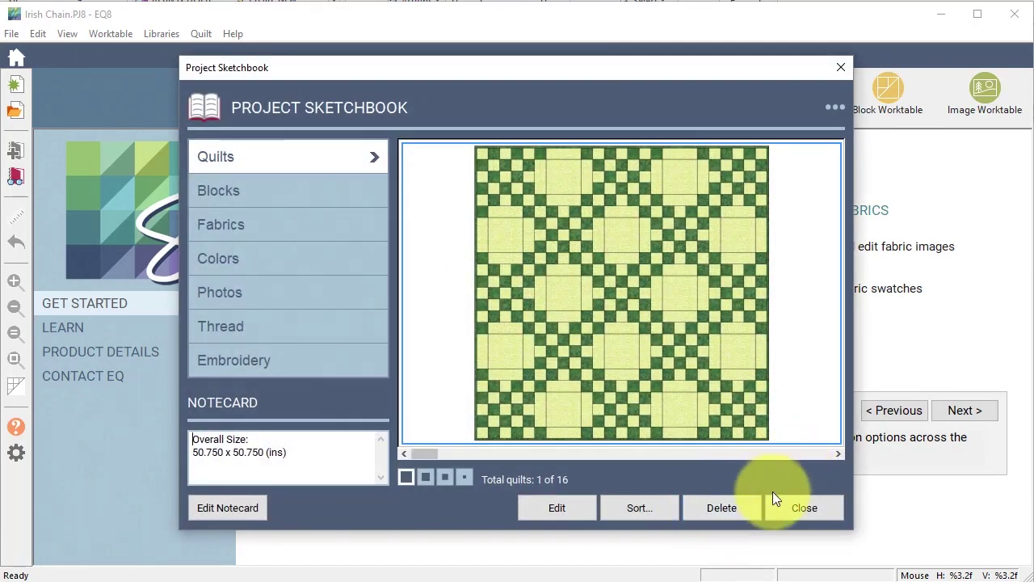
Step: Close the quilt overview and start a new appliqué block from scratch
left_click(796, 508)
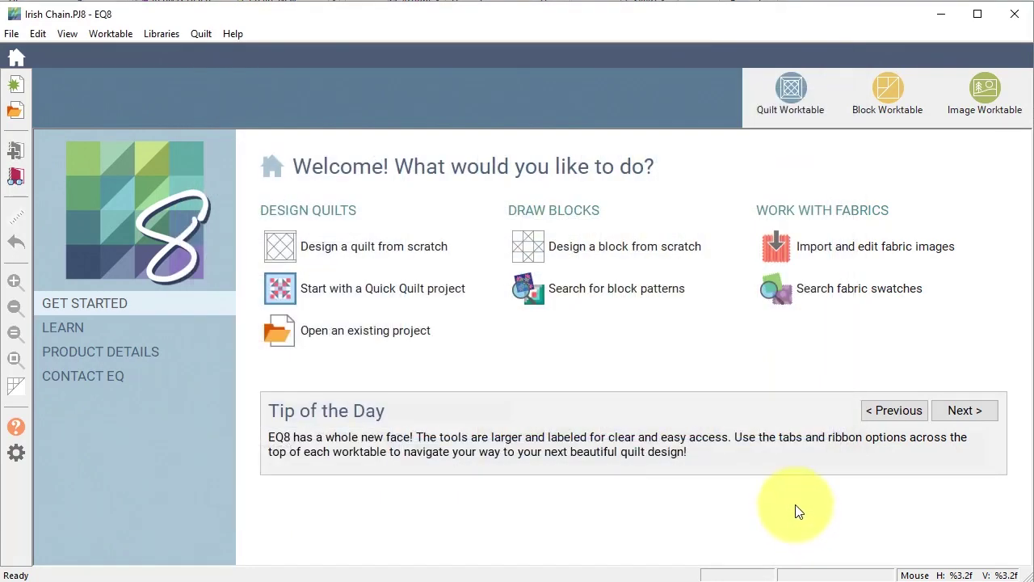
left_click(606, 250)
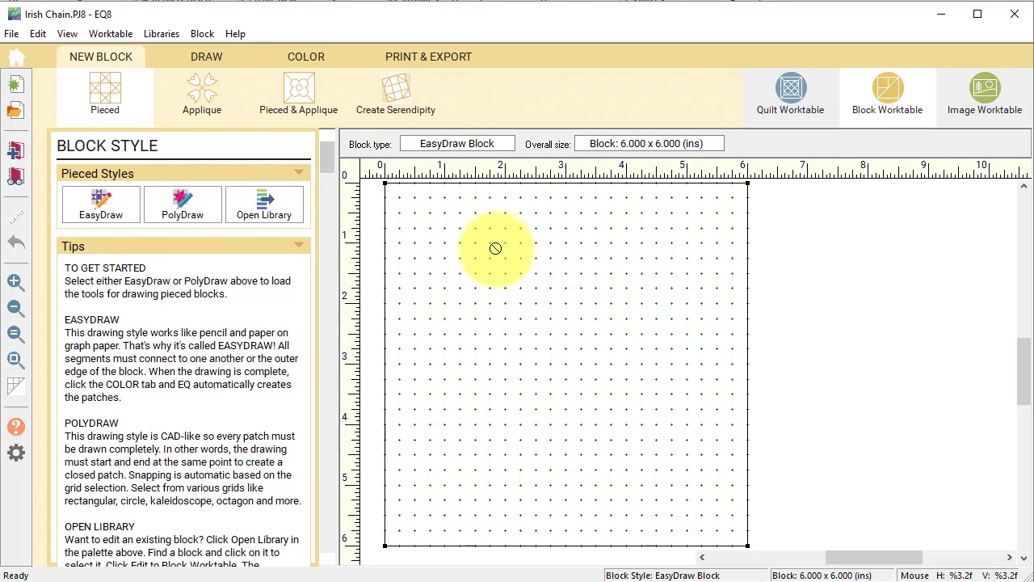
left_click(197, 95)
Step: Choose the Motif style, set 4 x 4 snaps, and enable node and aligned-segment snapping and Auto Fill
left_click(183, 205)
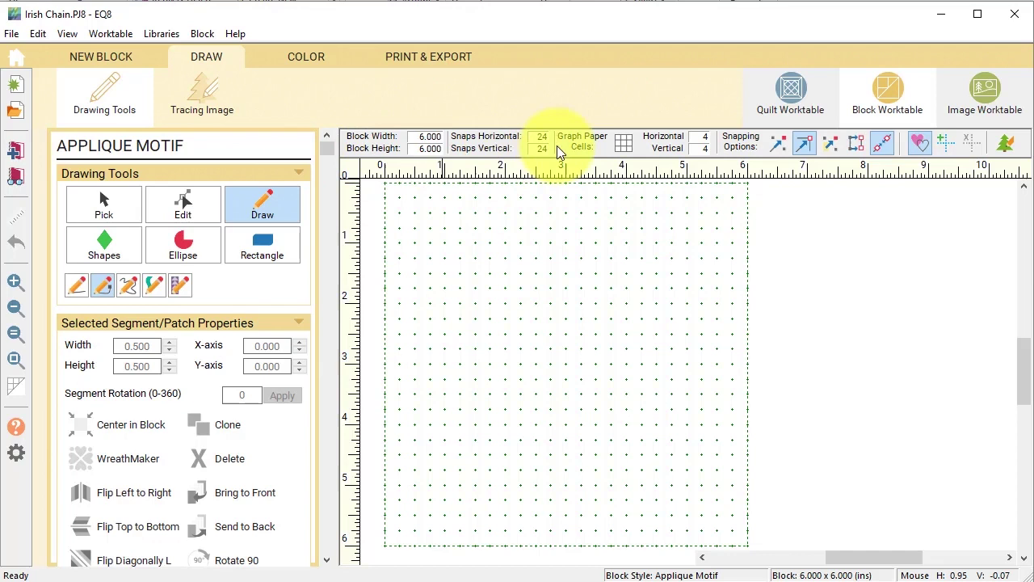
left_click(533, 136)
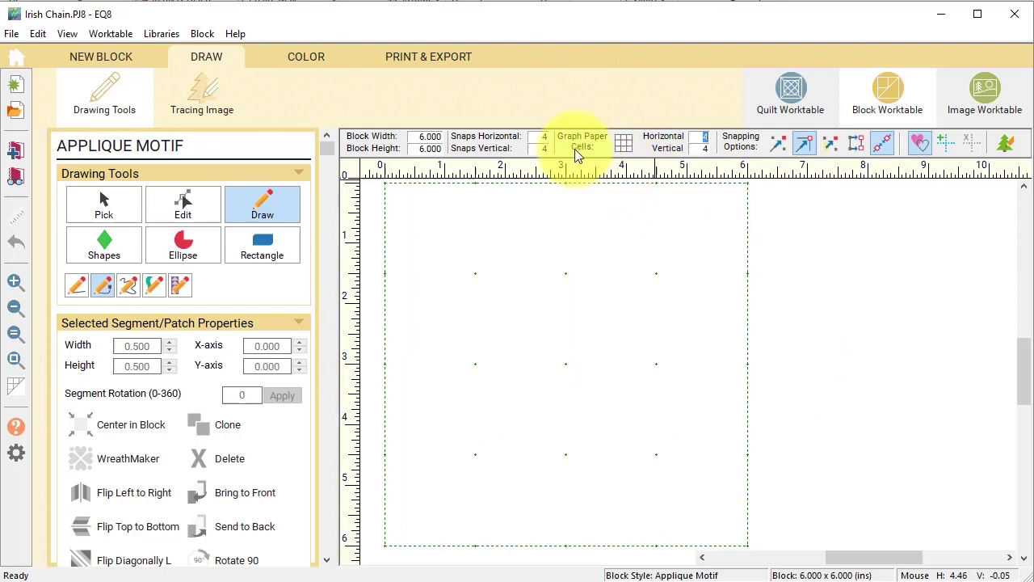
left_click(805, 147)
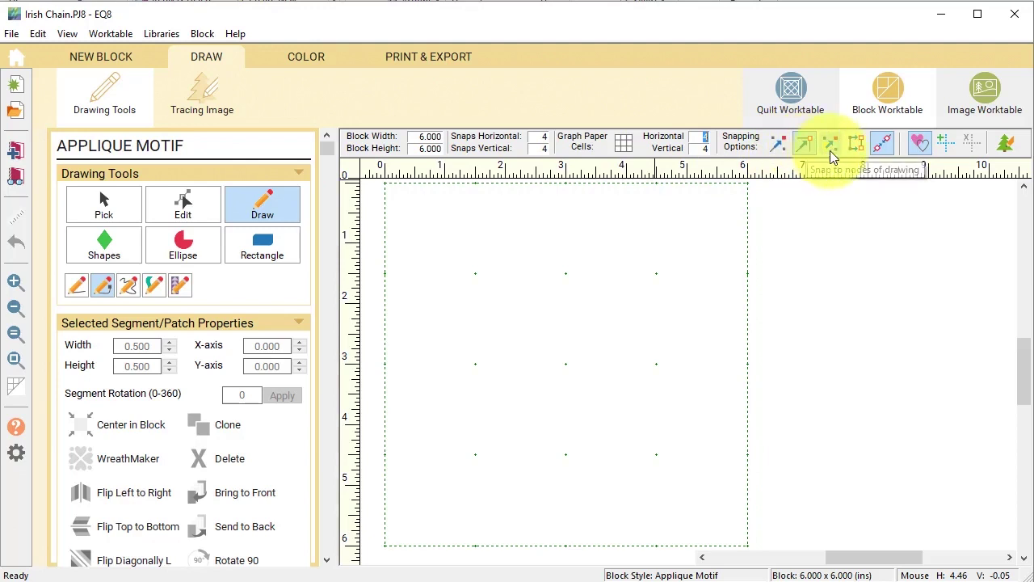
left_click(882, 146)
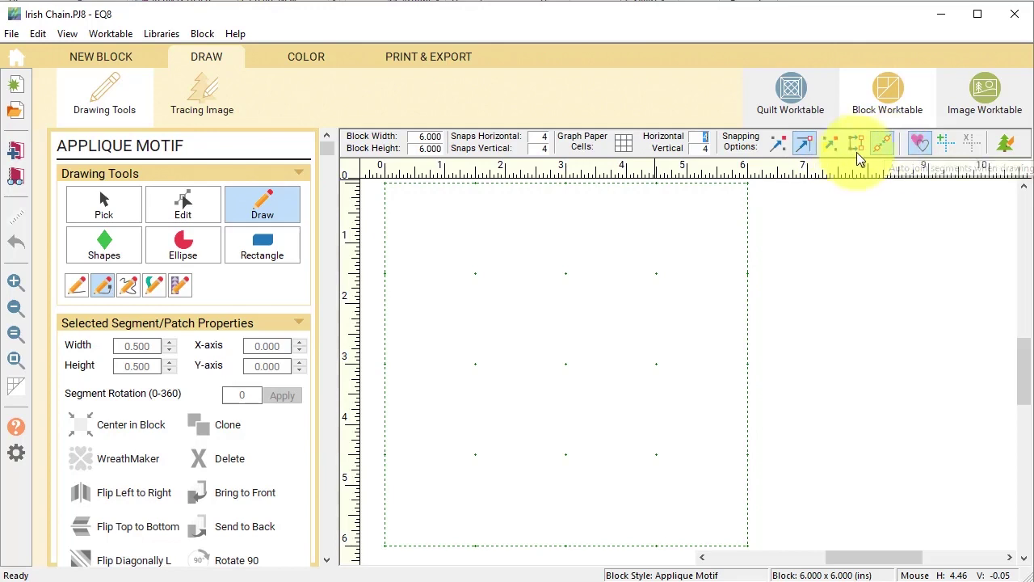
left_click(857, 148)
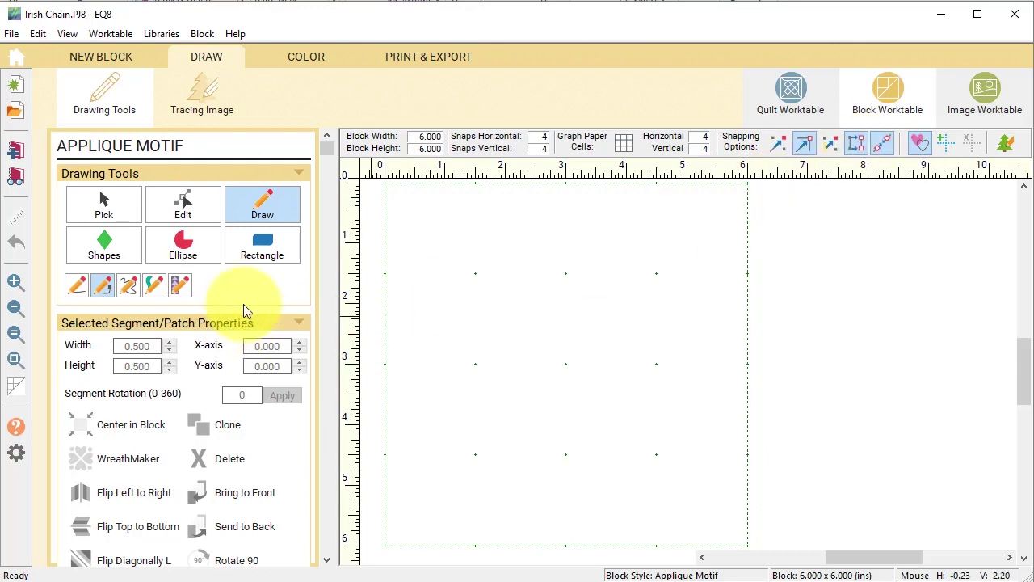
left_click(917, 150)
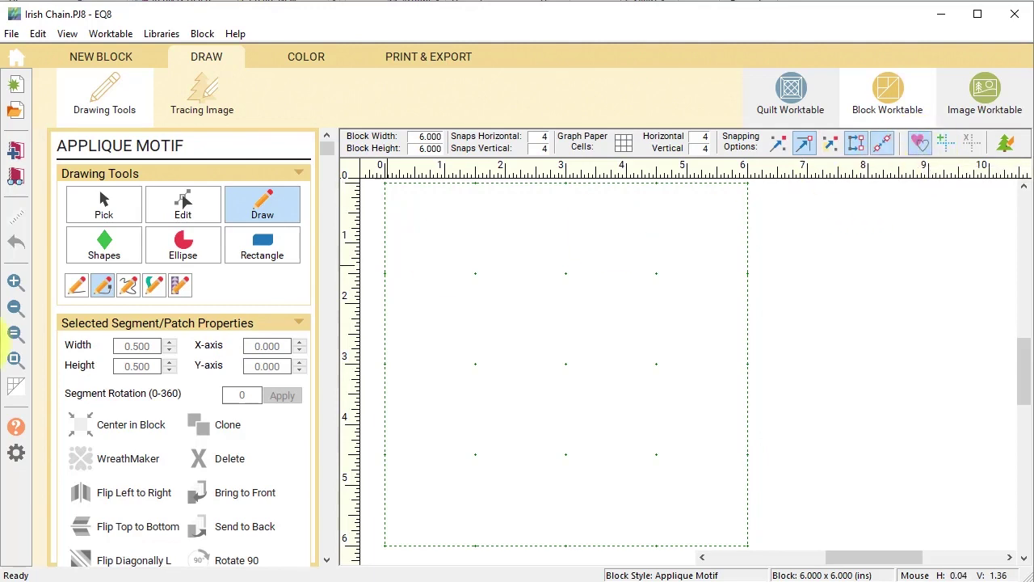
Step: Import celtic-love-knot.jpg as a tracing image
left_click(199, 96)
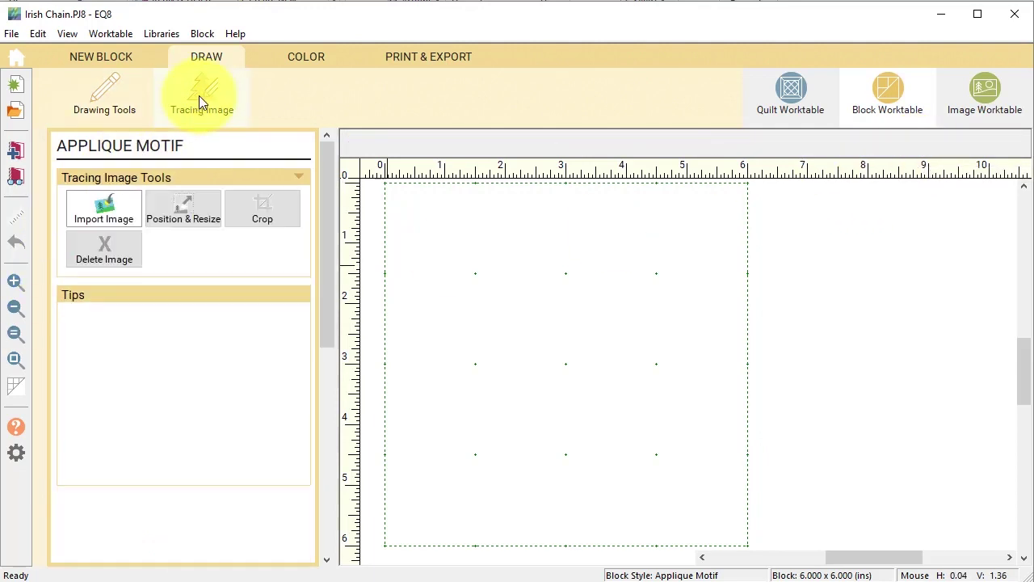
left_click(106, 204)
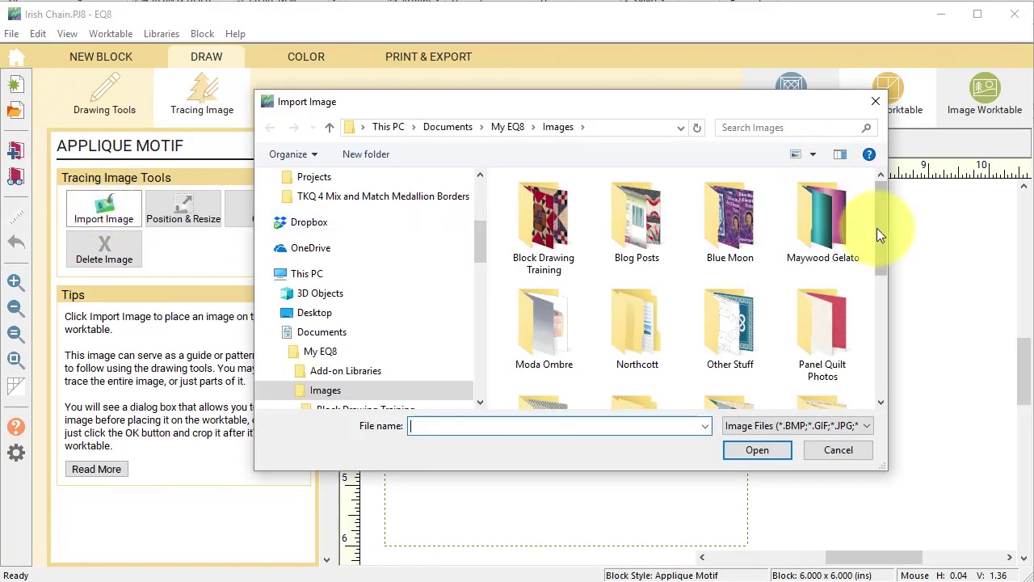
left_click_drag(883, 232, 896, 324)
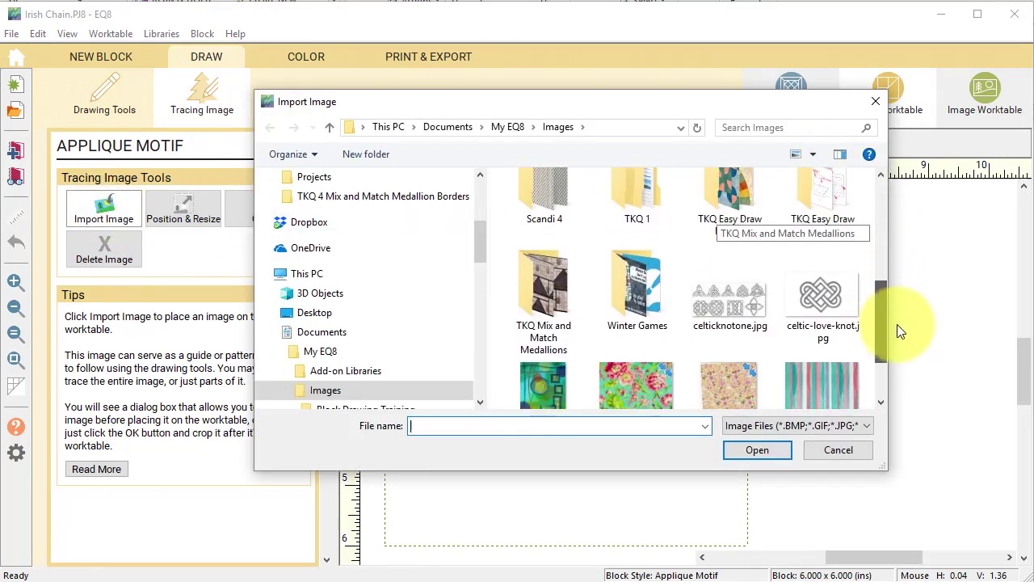
left_click(811, 284)
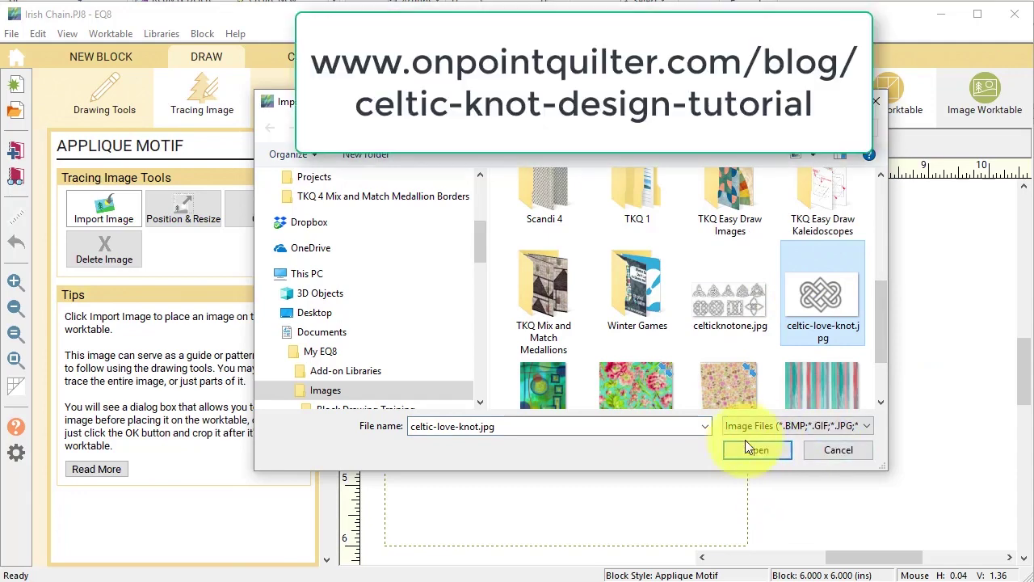
left_click(756, 450)
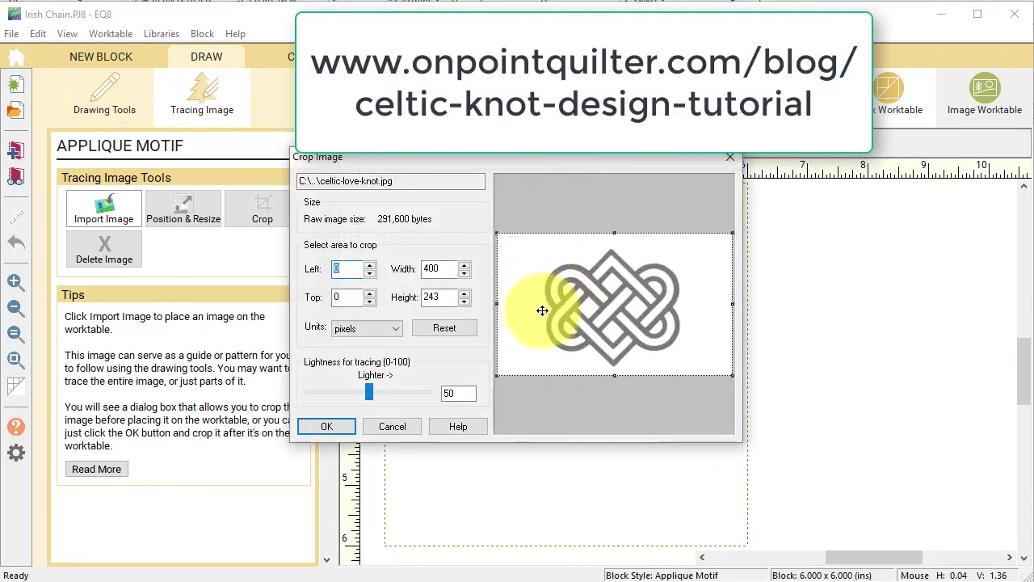
Step: Crop the image tightly around the knot to 251 x 212 pixels
left_click_drag(498, 305, 539, 304)
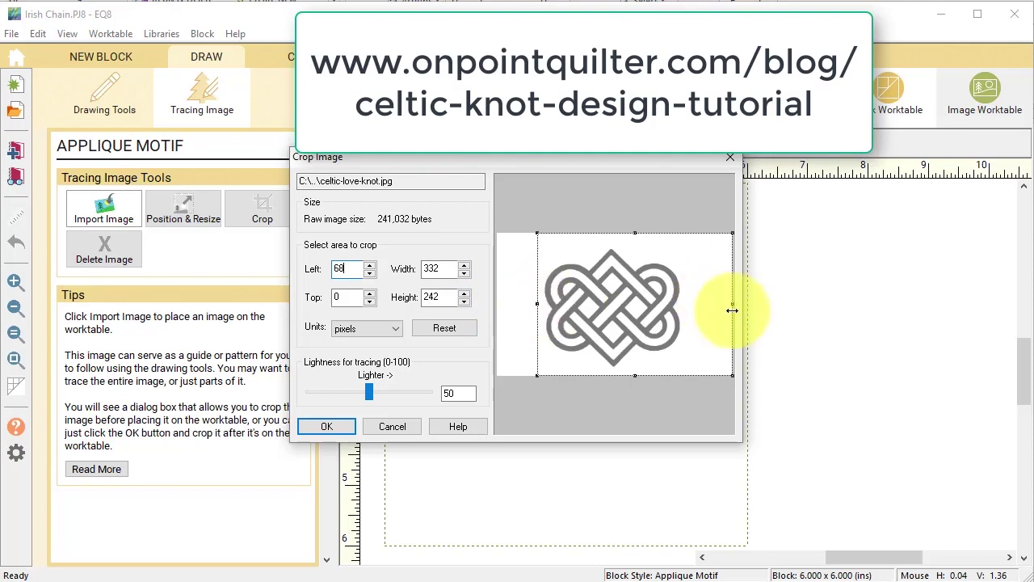
left_click_drag(725, 304, 684, 308)
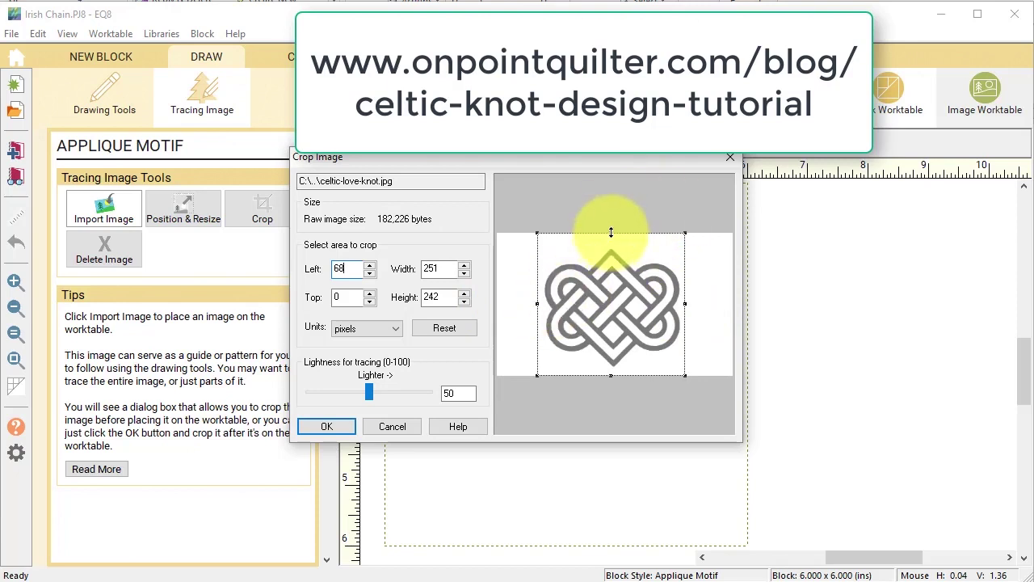
left_click_drag(610, 233, 611, 245)
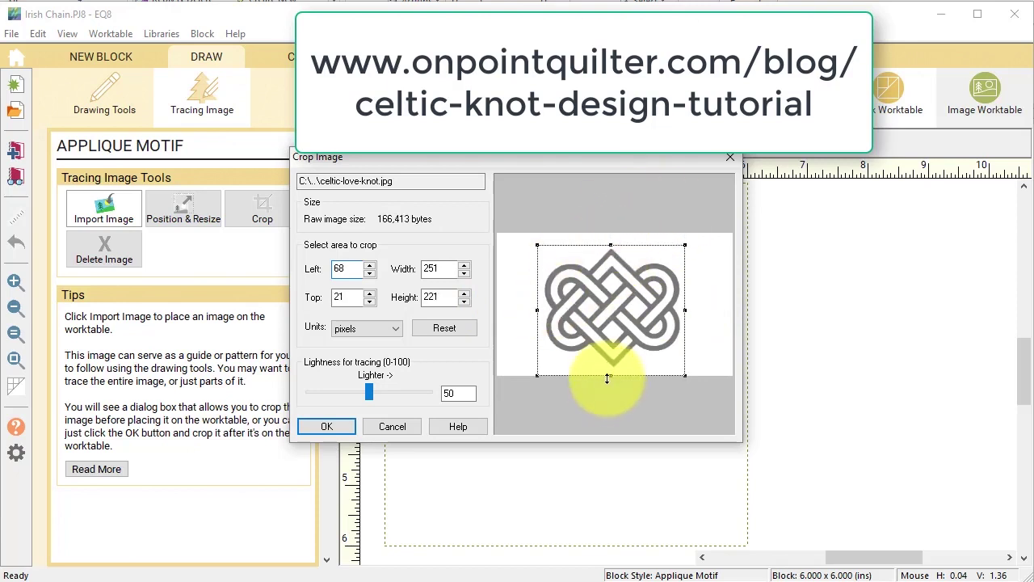
left_click_drag(609, 375, 614, 371)
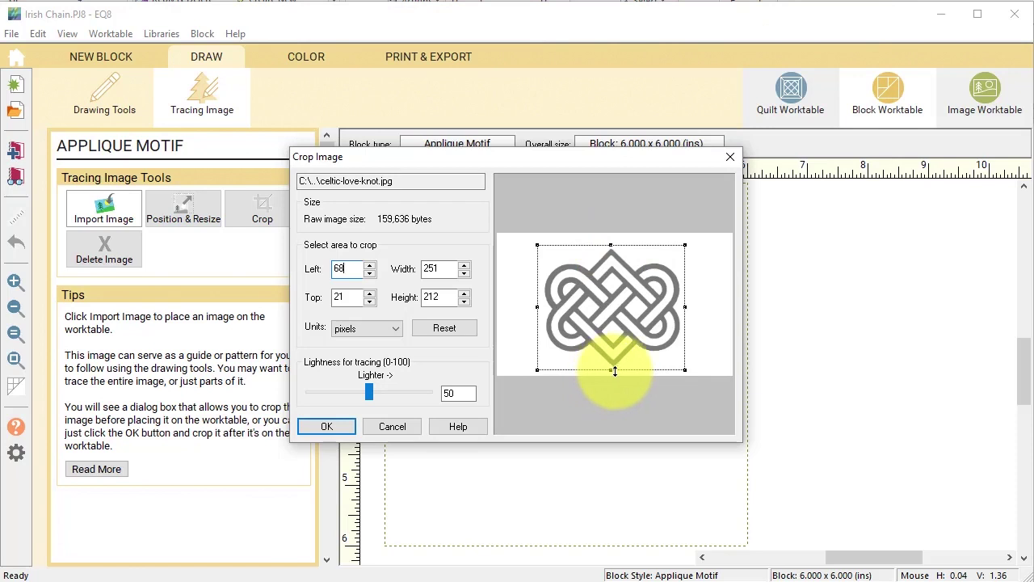
Step: Place the cropped knot as a faded tracing image and select the straight Line tool
left_click(332, 431)
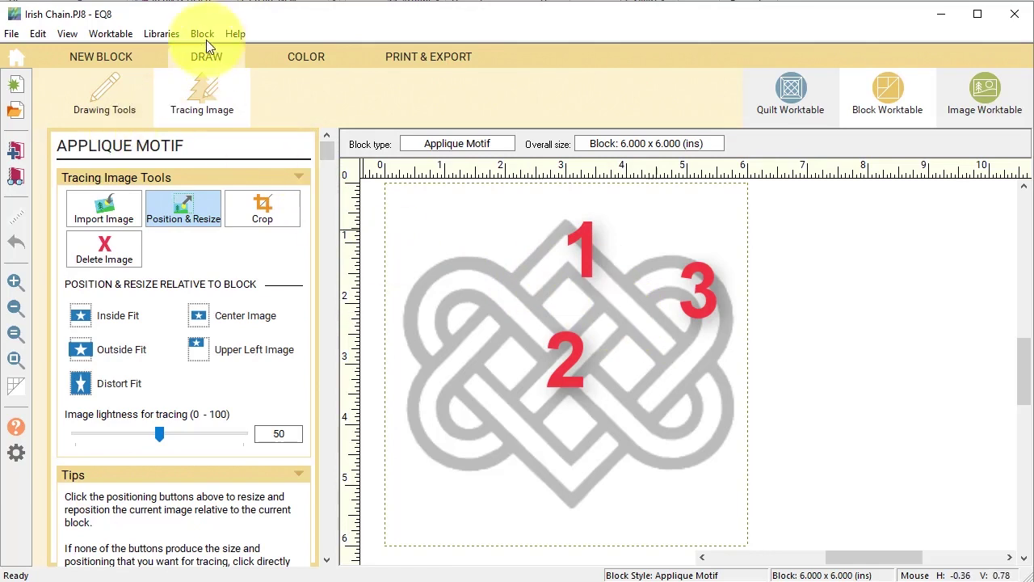
left_click(98, 97)
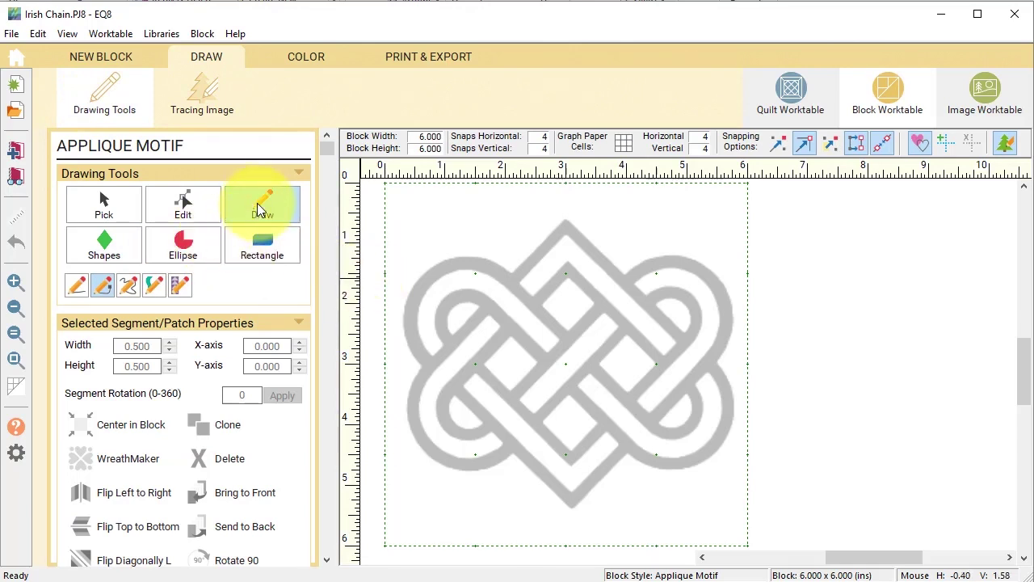
left_click(76, 286)
Step: Trace a filled chevron patch along the knot's top corner band with straight lines
mouse_move(649, 299)
left_mouse_down()
mouse_move(686, 340)
mouse_move(693, 323)
left_mouse_up()
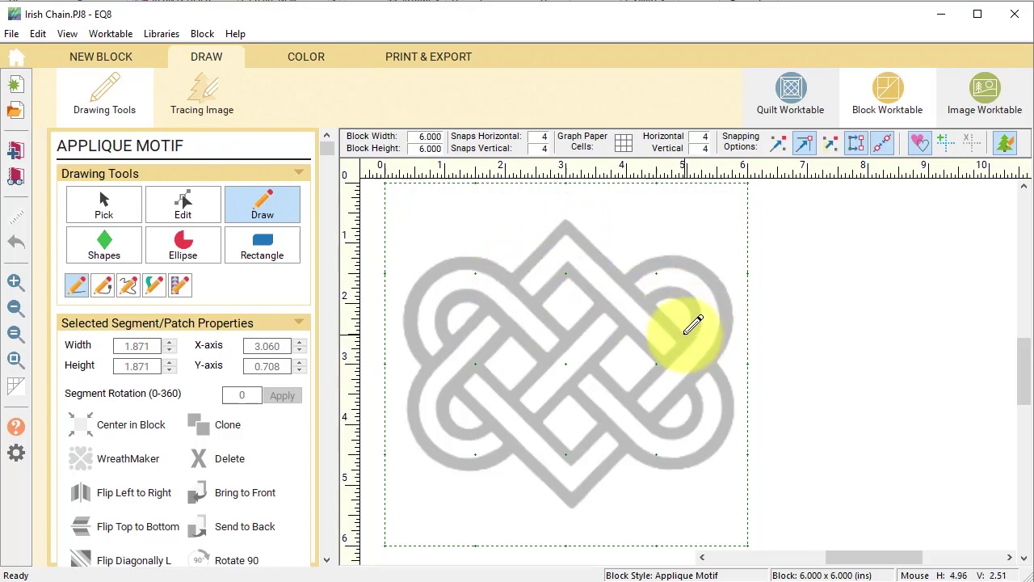
mouse_move(686, 332)
left_mouse_down()
mouse_move(570, 216)
mouse_move(511, 274)
left_mouse_up()
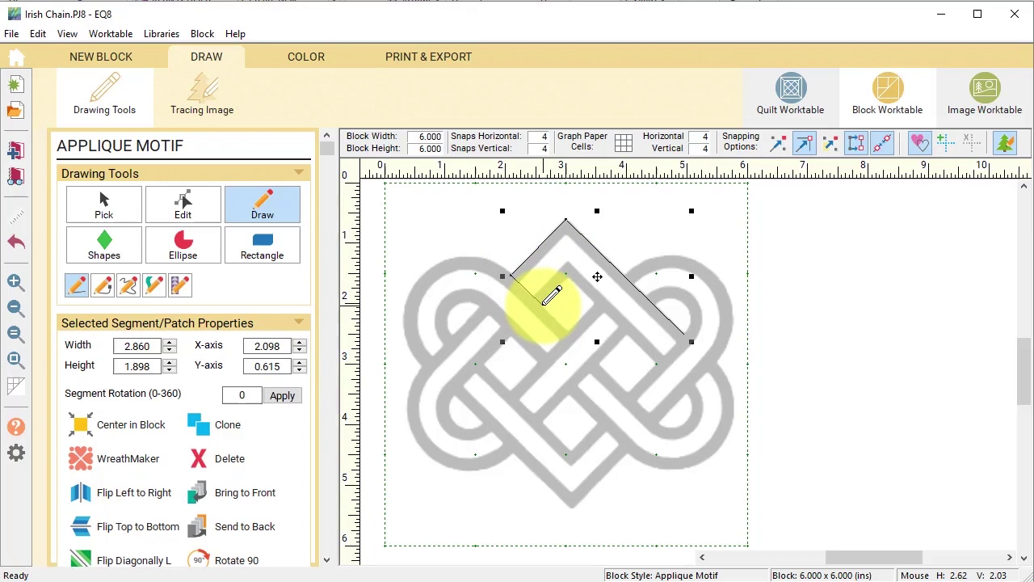
left_click(549, 293)
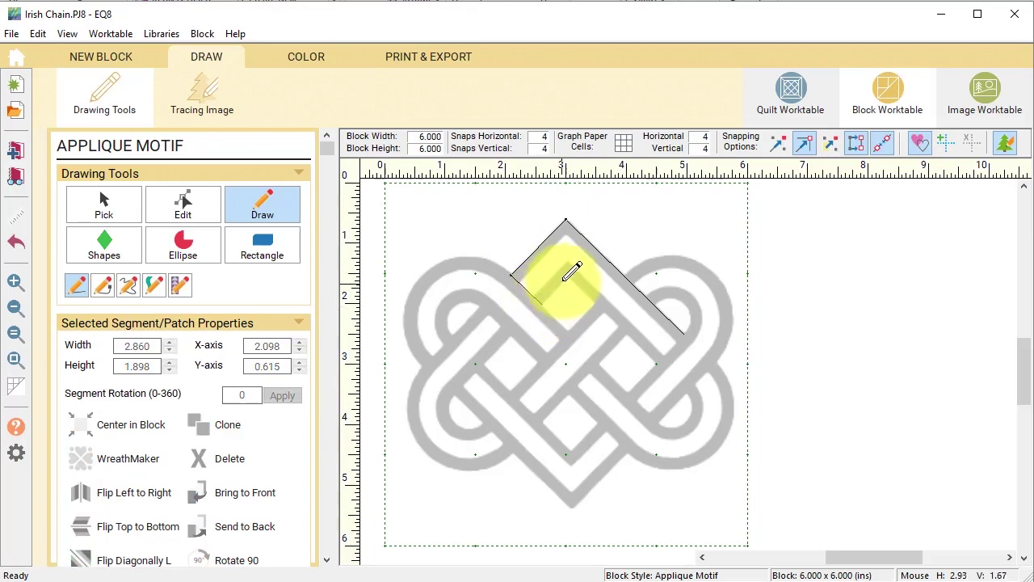
left_click(568, 279)
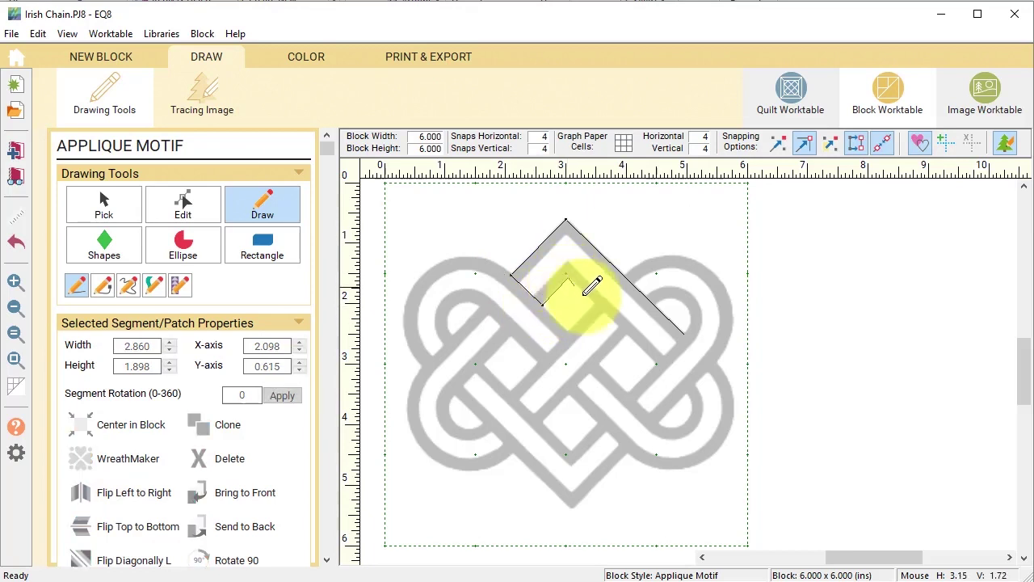
left_click(657, 363)
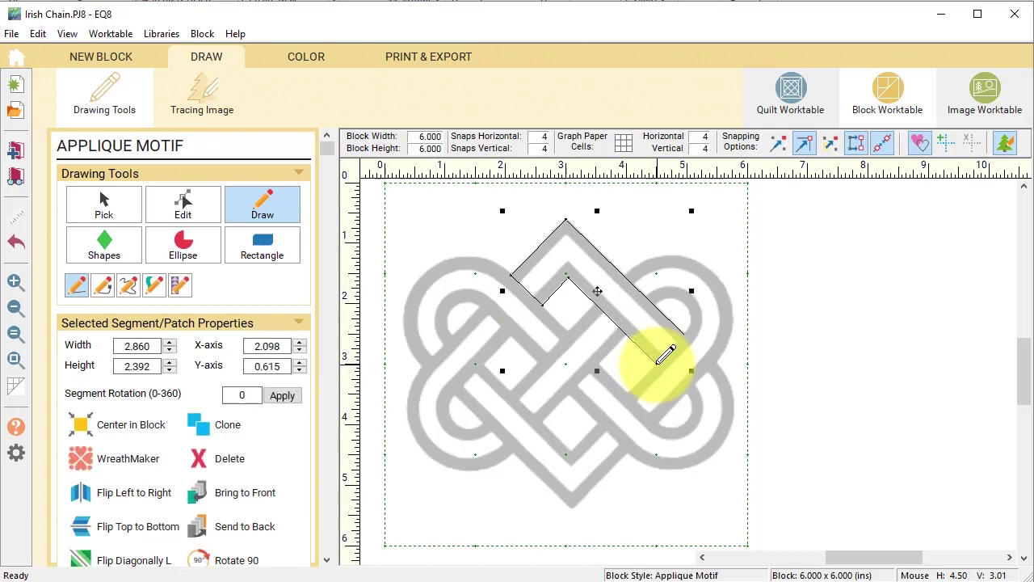
left_click(686, 332)
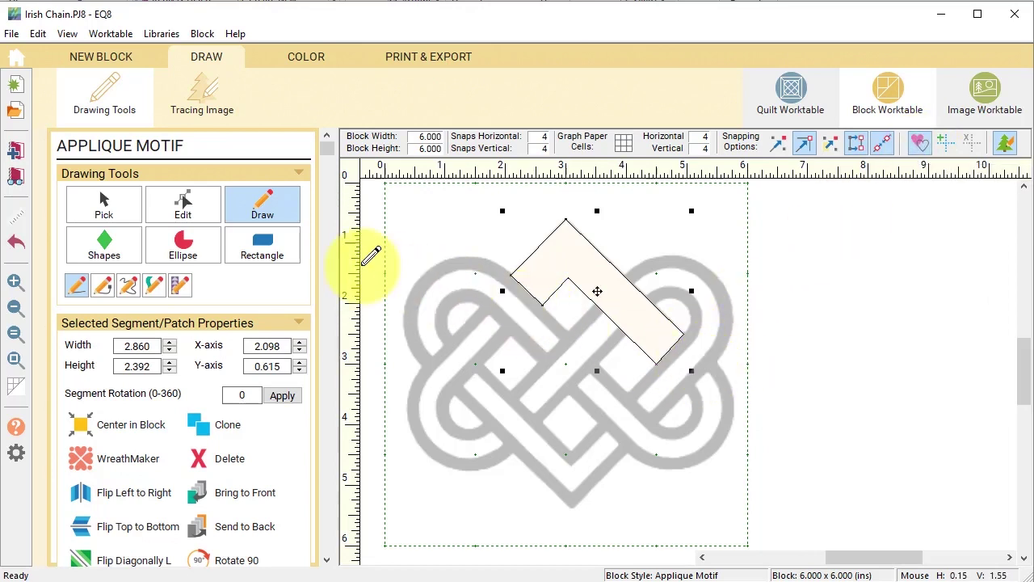
Step: Inspect the L-shaped patch's nodes, selecting its inner corner node
left_click(194, 212)
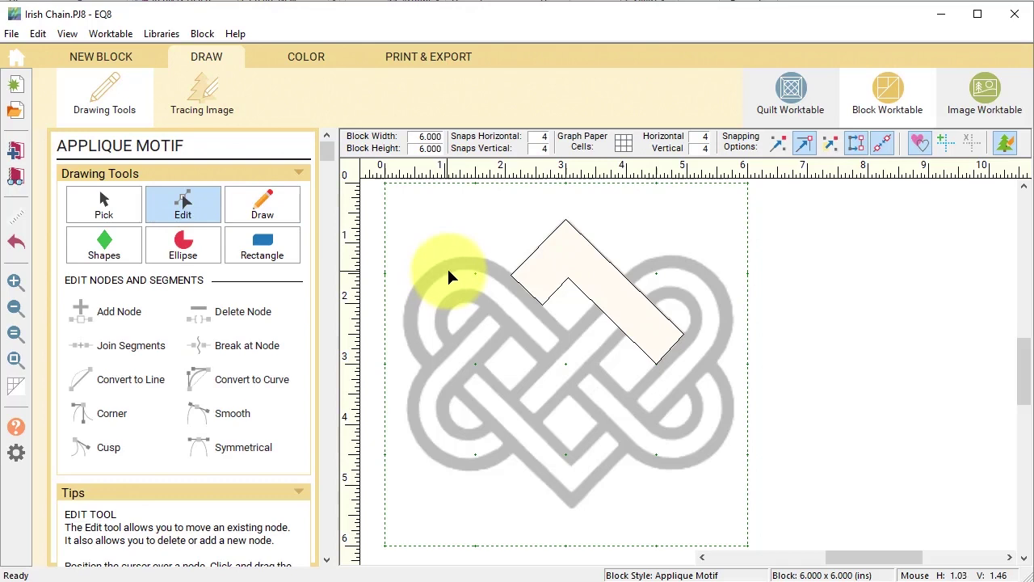
left_click(514, 275)
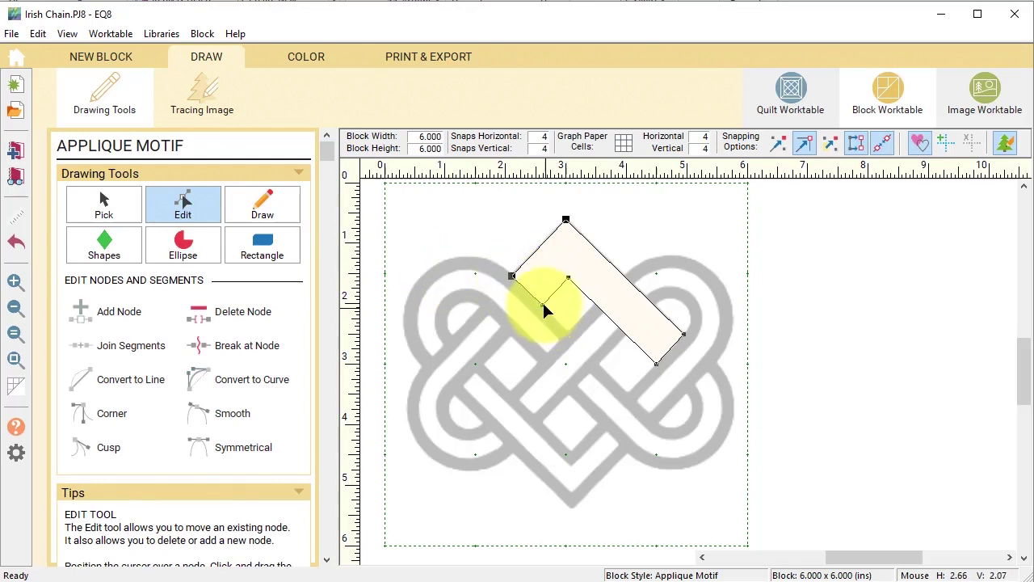
left_click(542, 302)
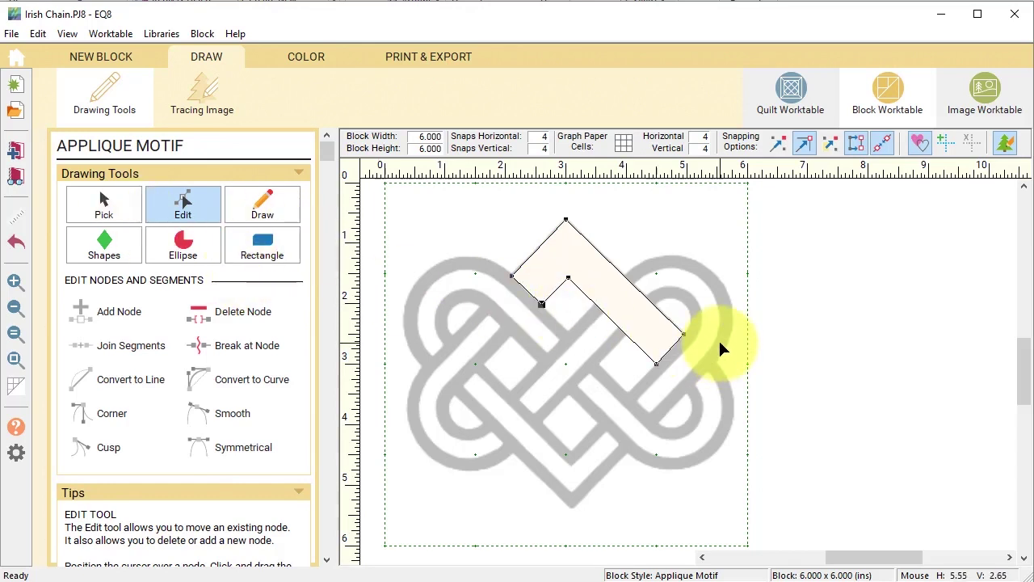
left_click(257, 202)
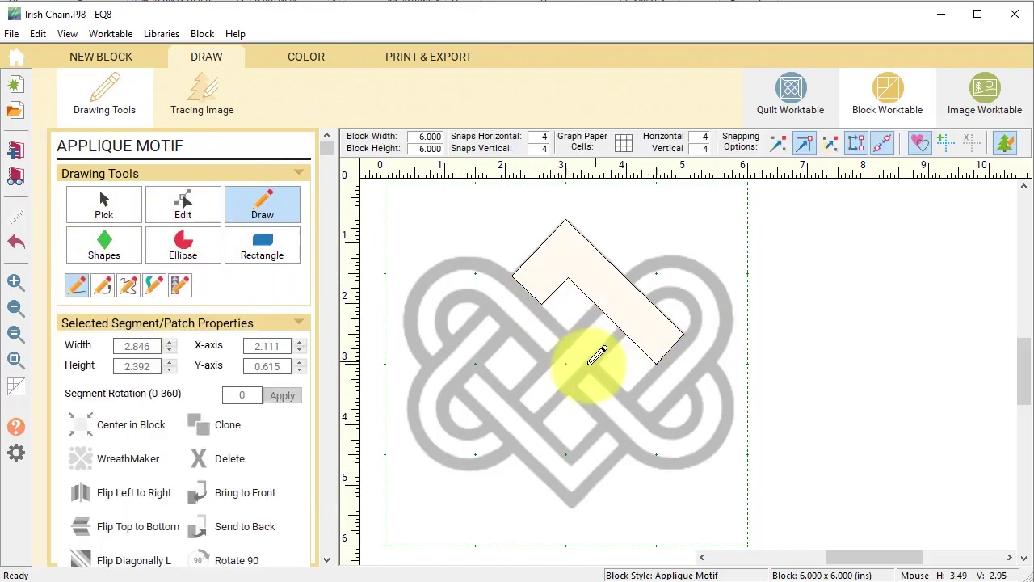
Step: Draw a second bar patch below the L shape and adjust its corner nodes onto the knot's band
mouse_move(510, 388)
left_mouse_down()
mouse_move(594, 296)
mouse_move(630, 321)
mouse_move(540, 418)
mouse_move(519, 374)
mouse_move(508, 393)
left_mouse_up()
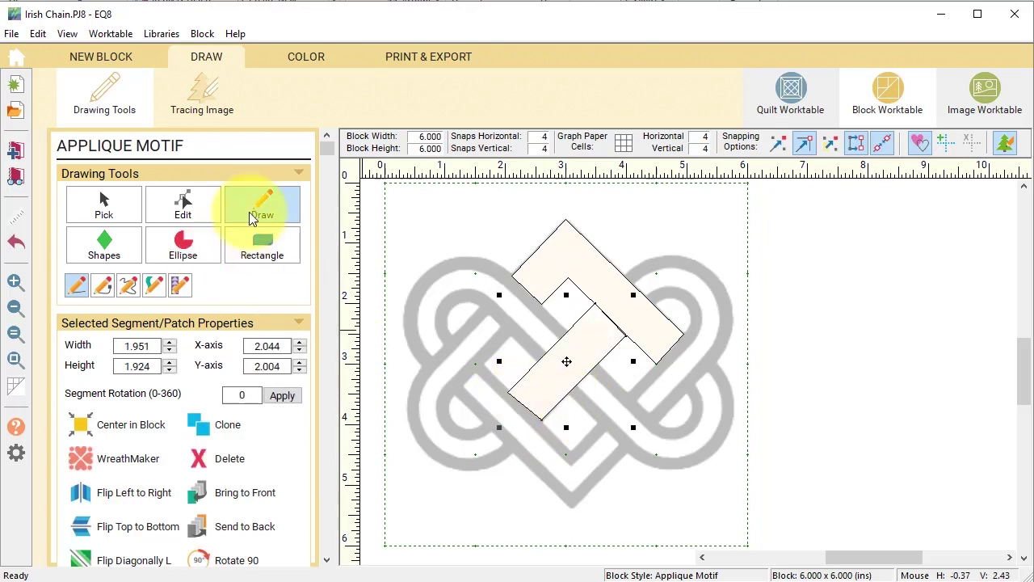
left_click(15, 281)
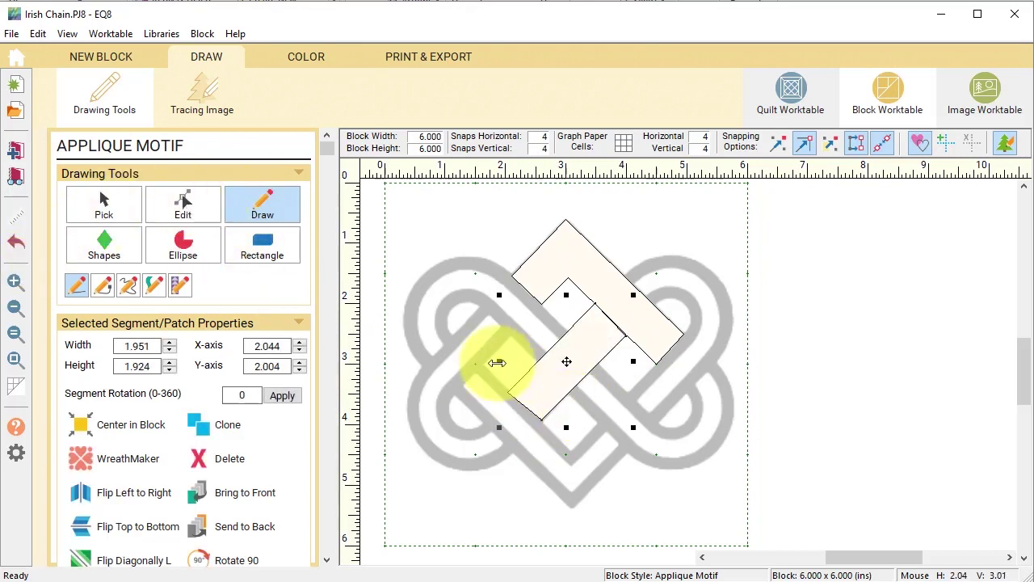
left_click_drag(496, 362, 595, 461)
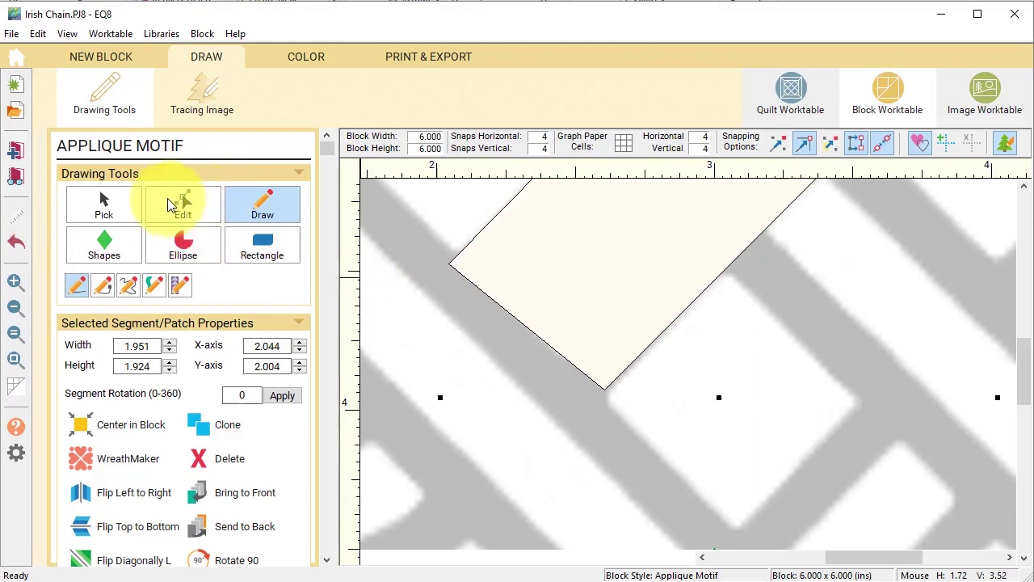
left_click(200, 211)
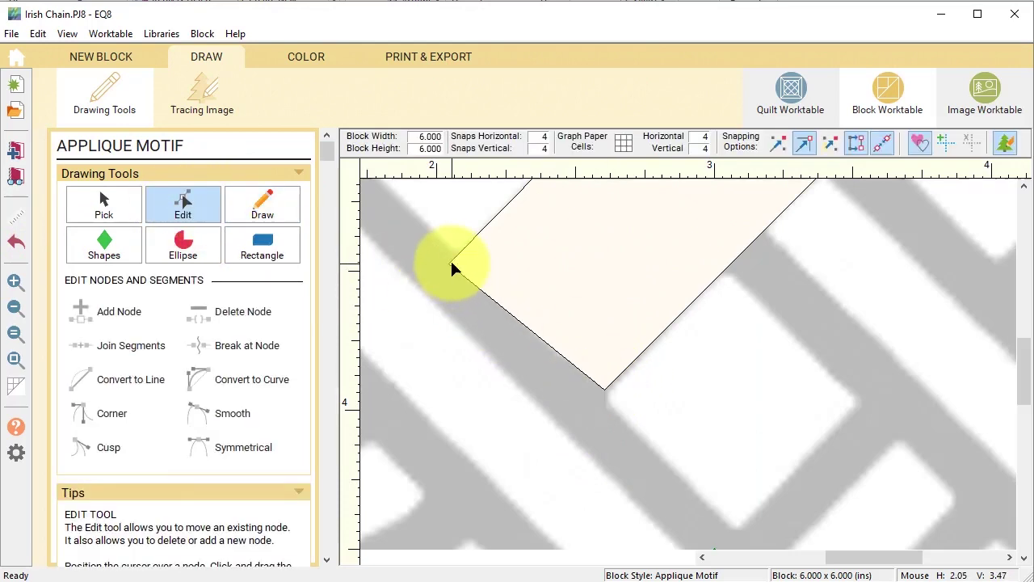
left_click_drag(451, 265, 460, 258)
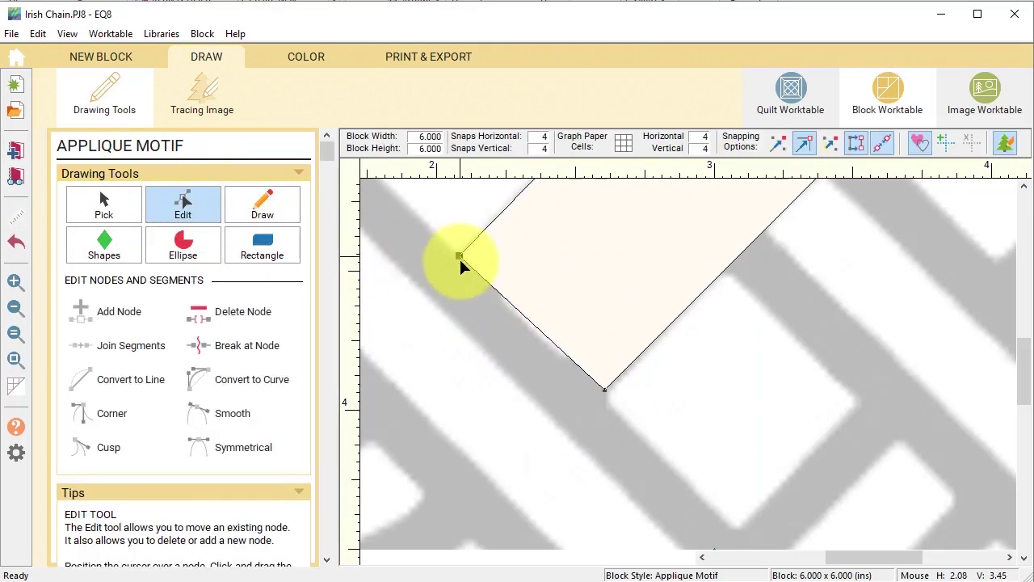
left_click_drag(605, 385, 601, 395)
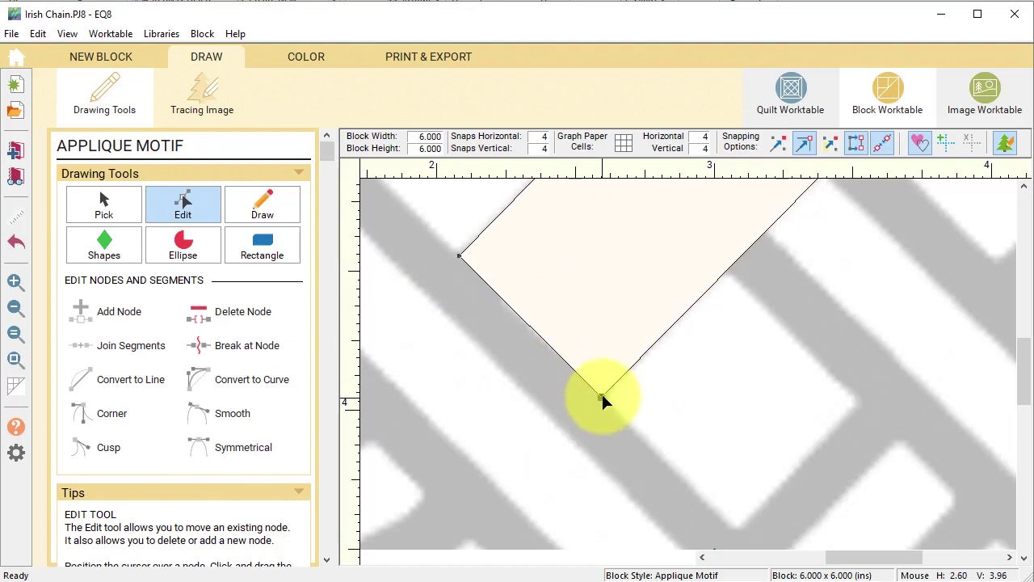
left_click(18, 360)
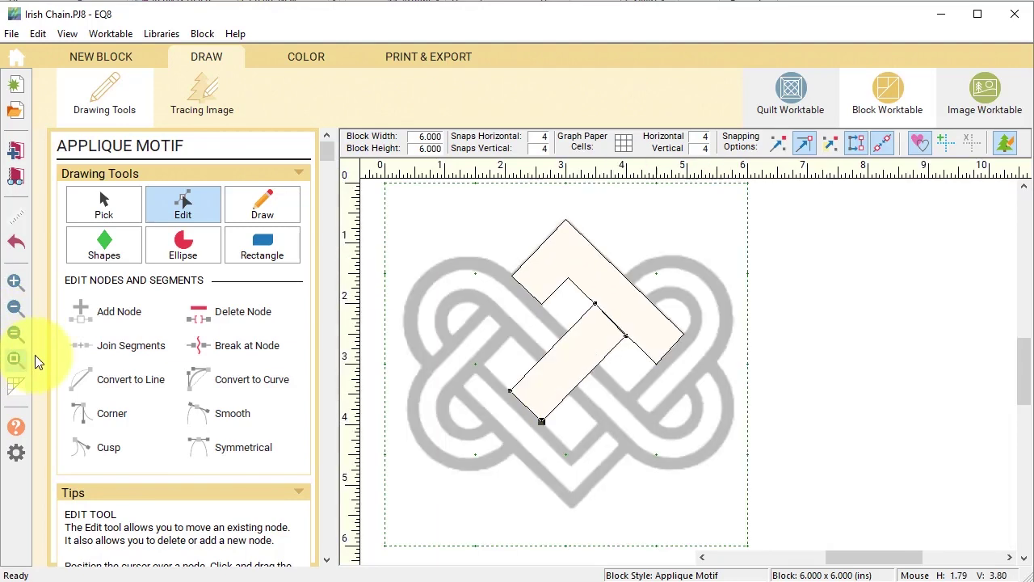
Step: Select the Brush Stroke tool, keeping the current contour with Min Width 1.000 and Boldness 3.000
left_click(263, 206)
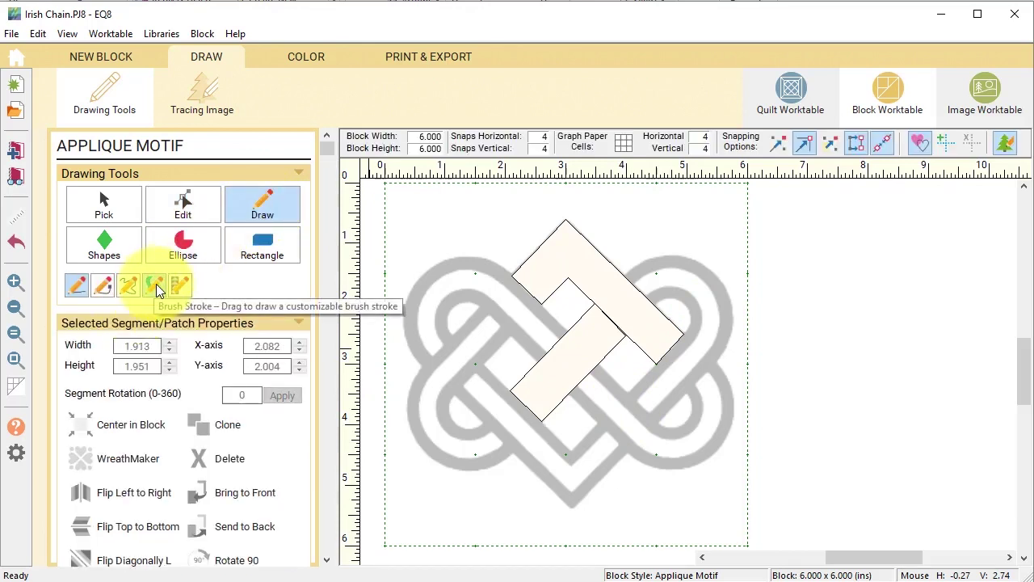
left_click(155, 288)
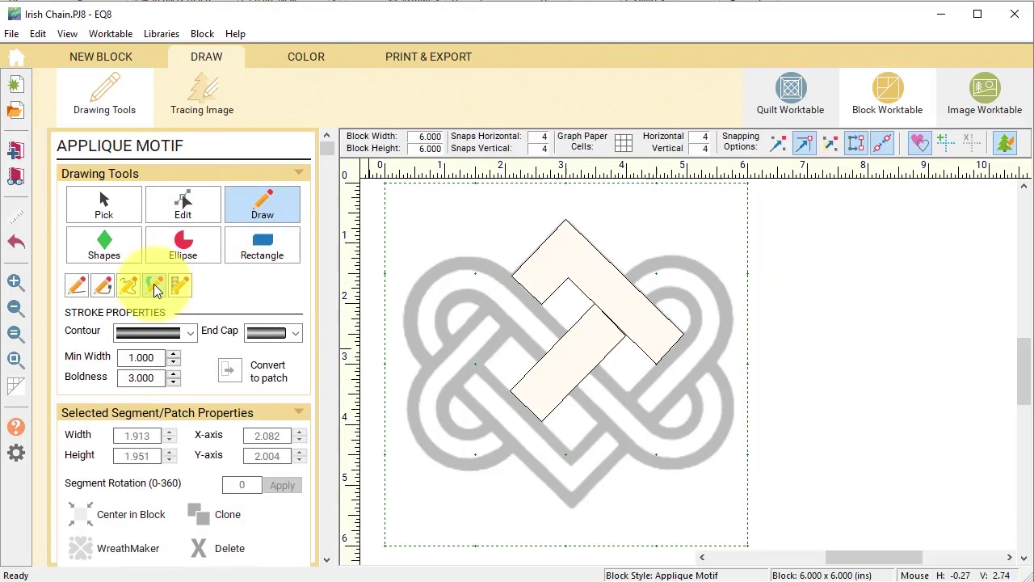
left_click(192, 334)
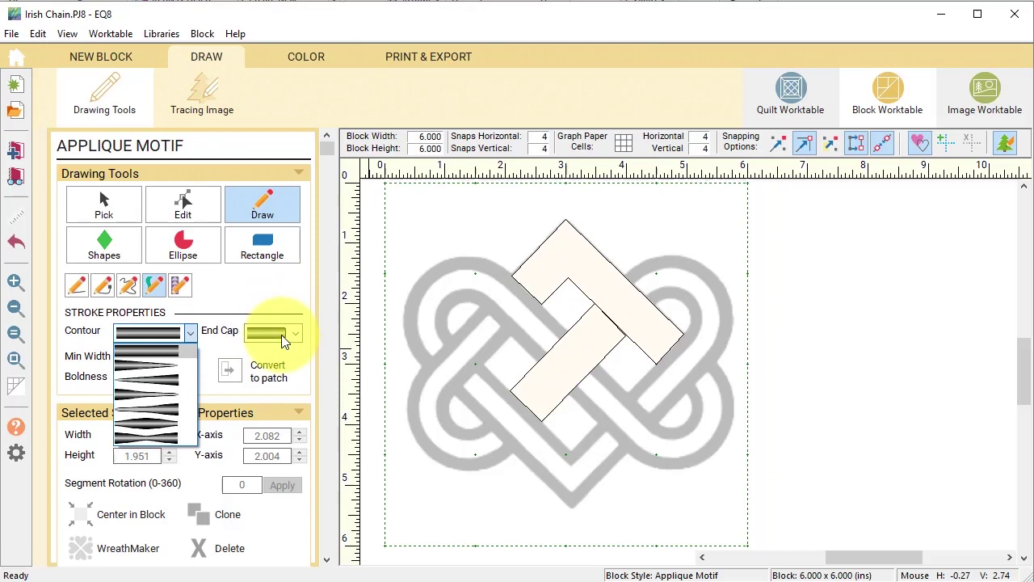
left_click(271, 301)
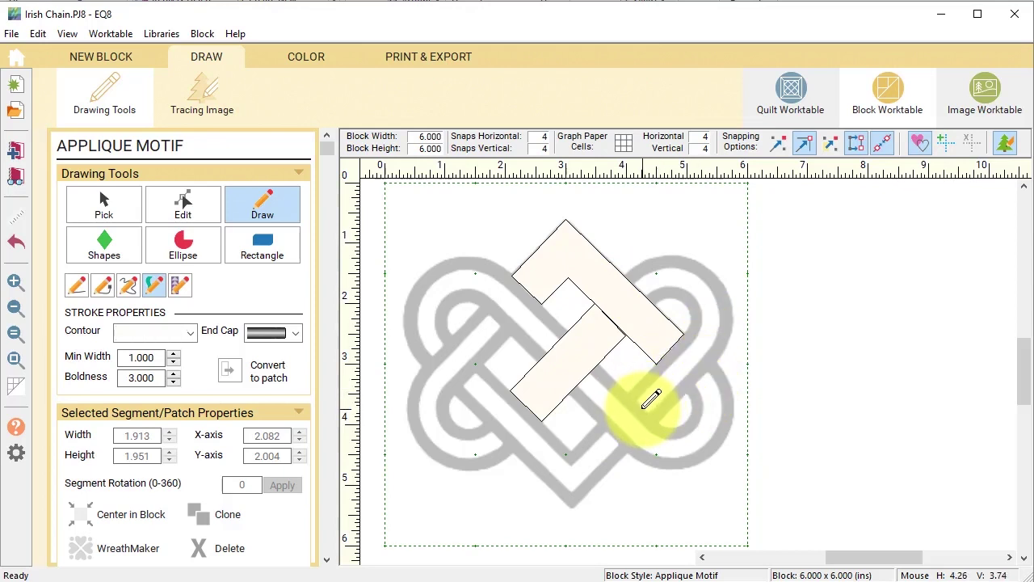
Step: Draw a curved stroke along the knot's right loop with Min Width 7.500 and Boldness 3.250
mouse_move(644, 407)
left_mouse_down()
mouse_move(704, 349)
mouse_move(710, 305)
mouse_move(697, 284)
mouse_move(640, 283)
left_mouse_up()
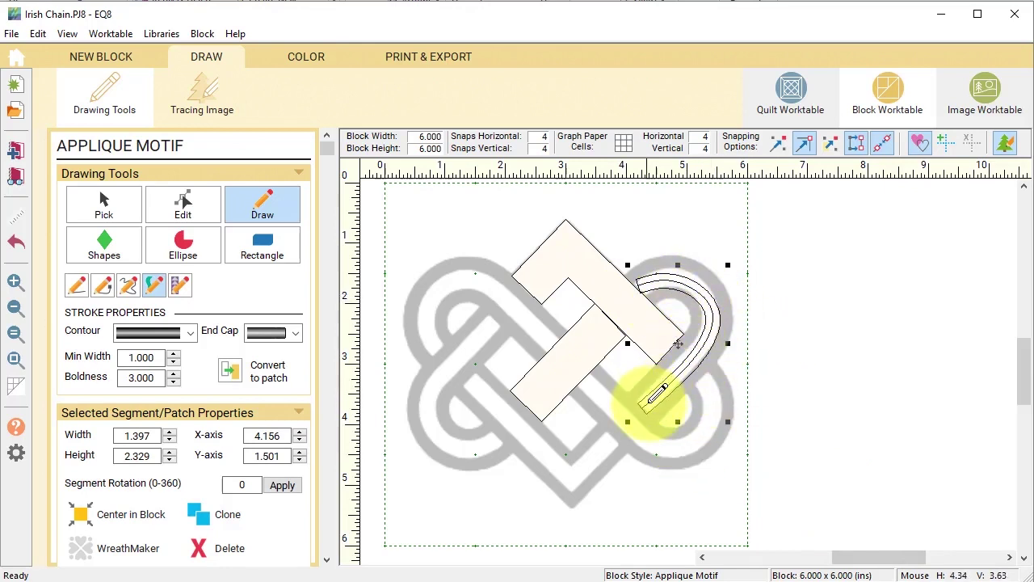
left_click(173, 354)
left_click(173, 354)
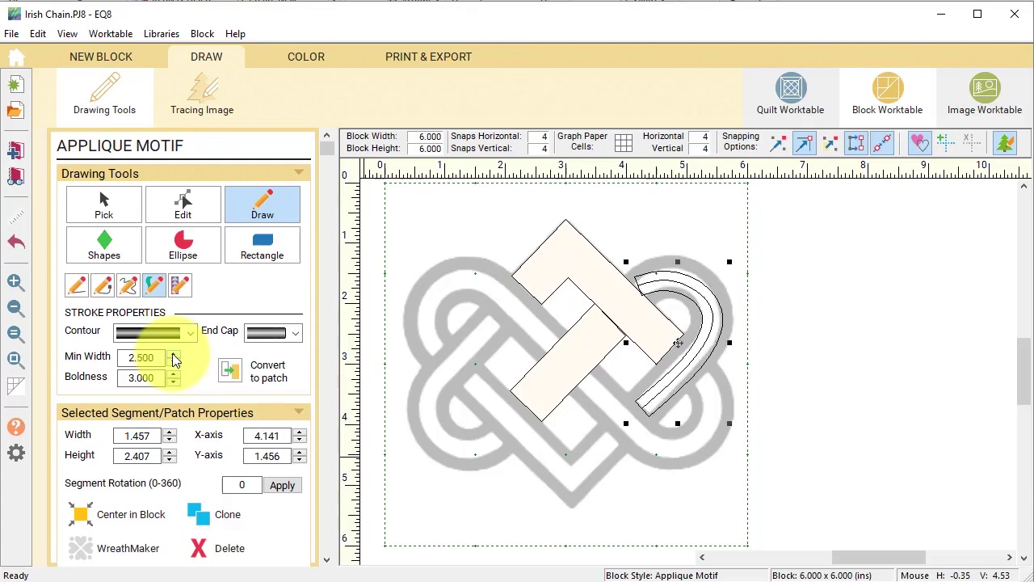
left_click(173, 354)
left_click(173, 354)
left_click(173, 354)
left_click(173, 374)
left_click(174, 374)
left_click_drag(174, 356, 176, 359)
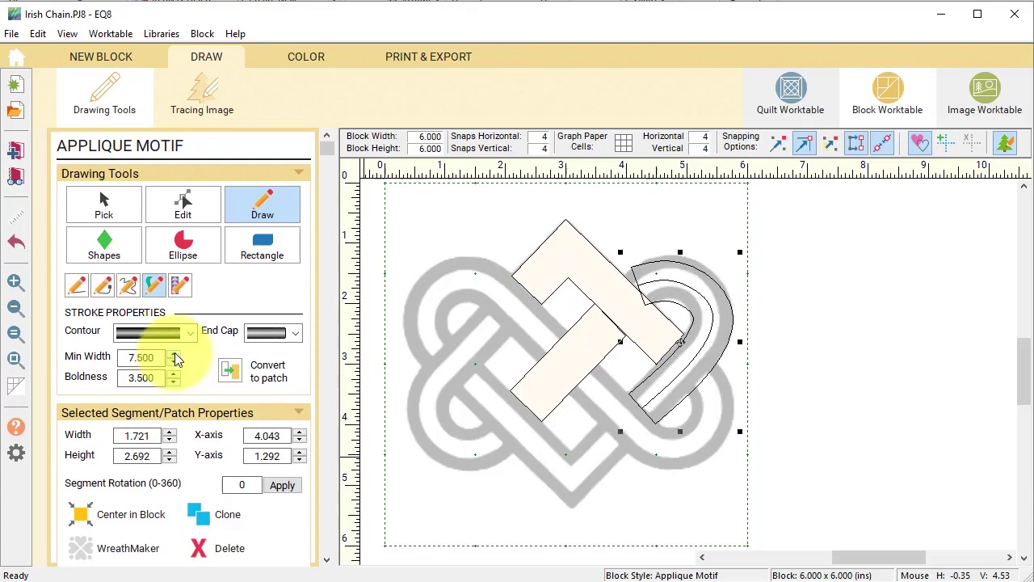
left_click(173, 382)
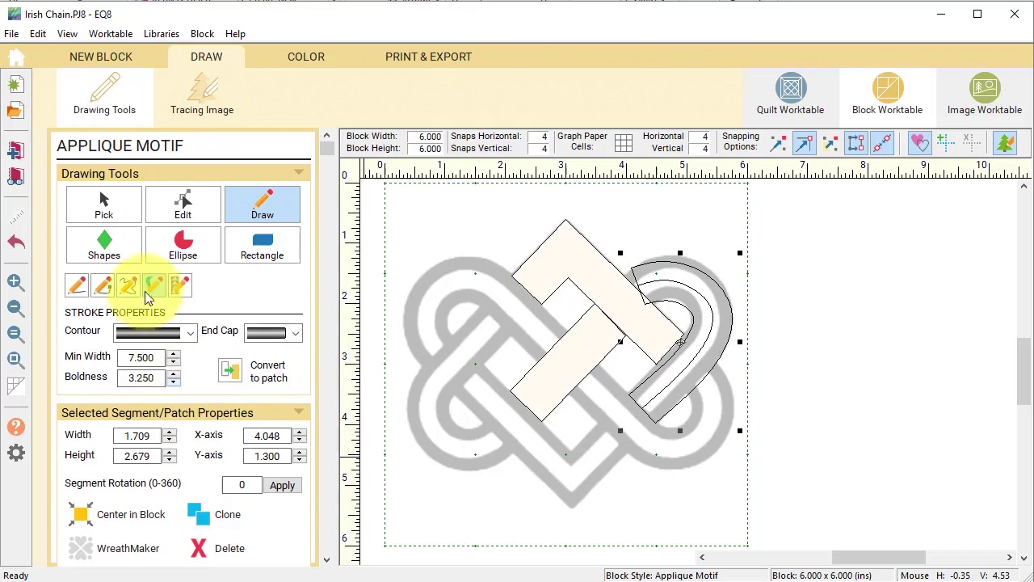
Step: Adjust the loop stroke's nodes and handles to hug the right loop, now 1.823 x 2.671 in
left_click(183, 206)
left_click(709, 303)
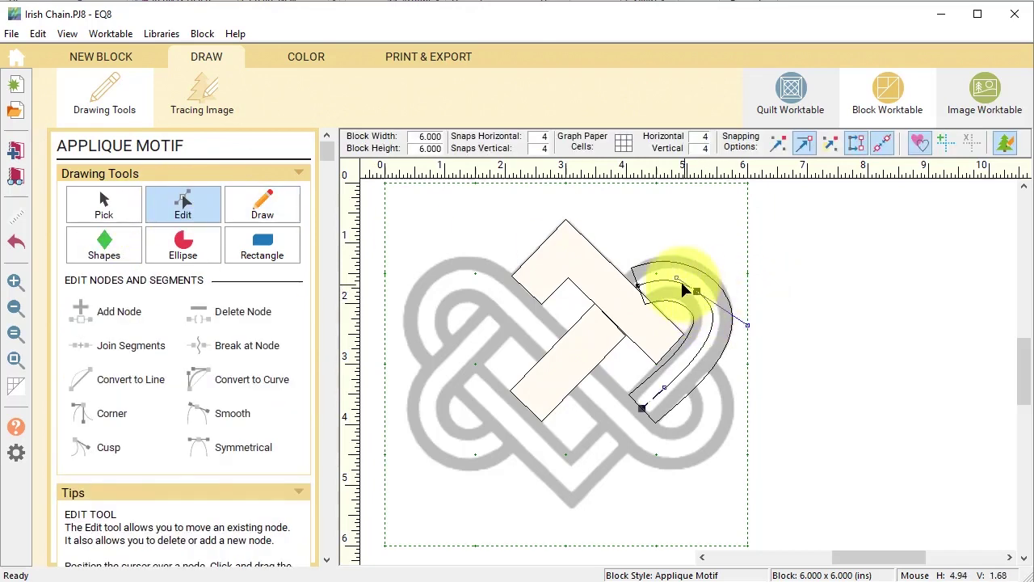
left_click_drag(678, 278, 700, 290)
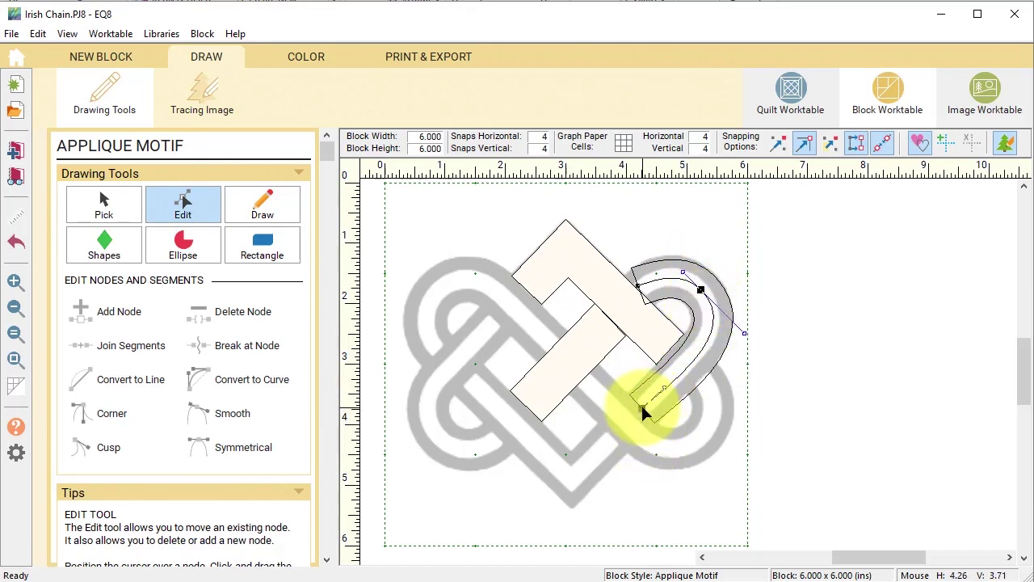
left_click(639, 407)
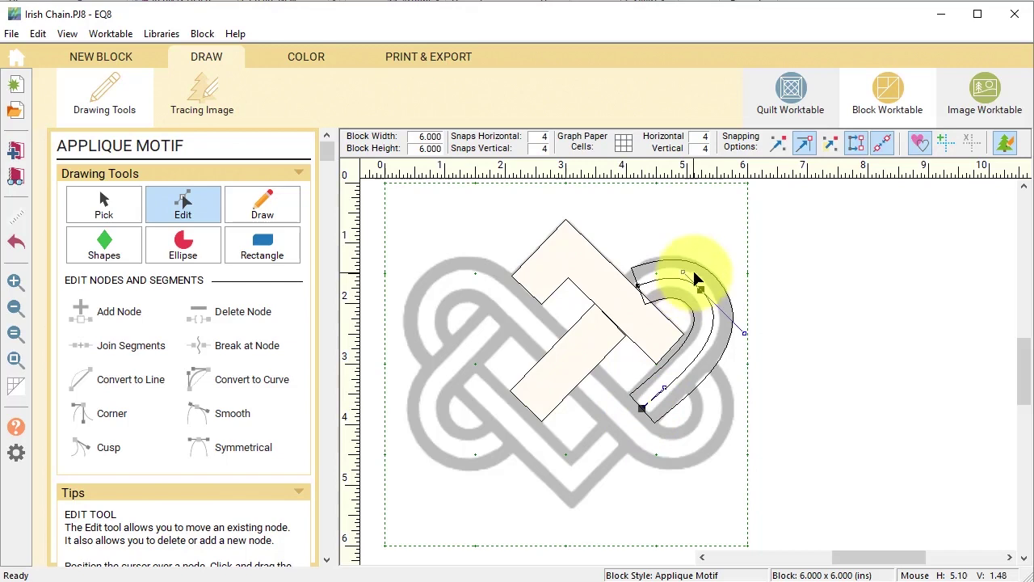
left_click(639, 291)
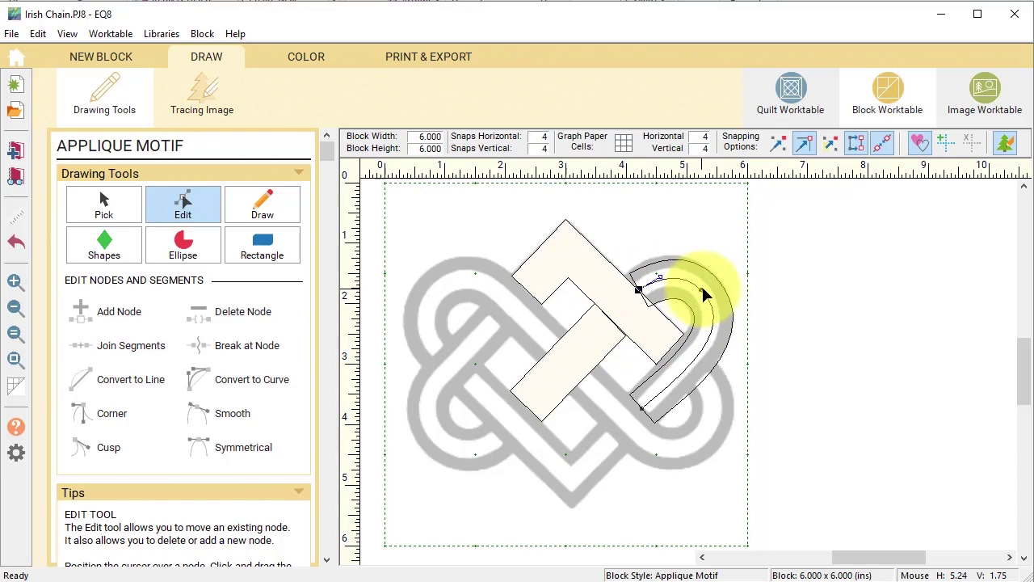
mouse_move(703, 295)
left_mouse_down()
mouse_move(679, 282)
mouse_move(708, 287)
left_mouse_up()
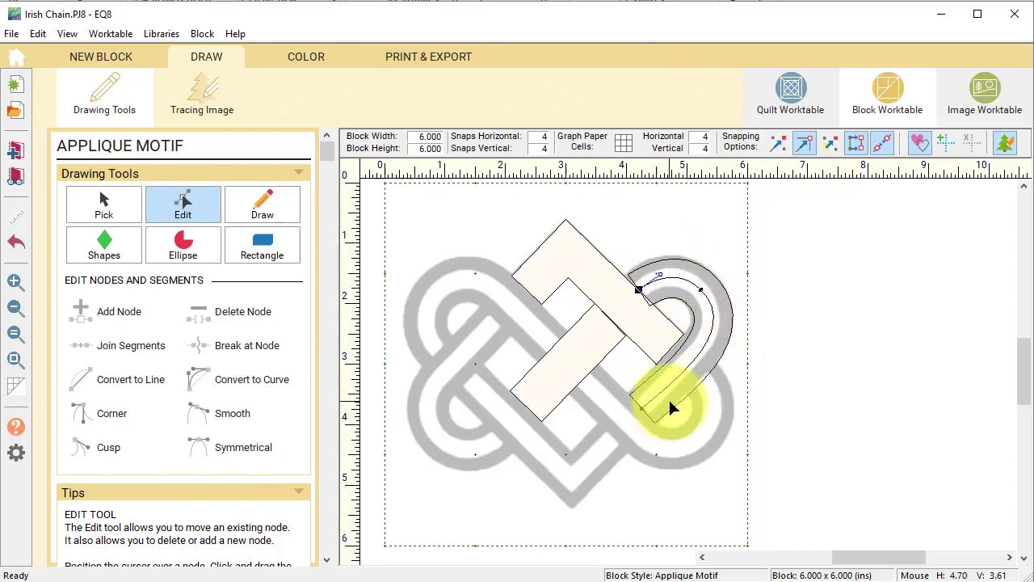
left_click(637, 406)
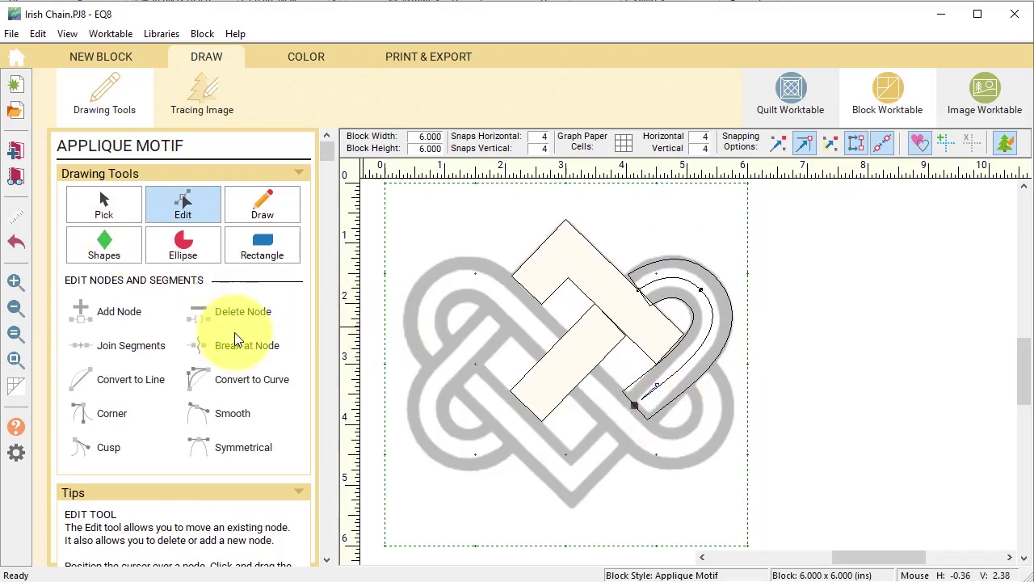
left_click(261, 204)
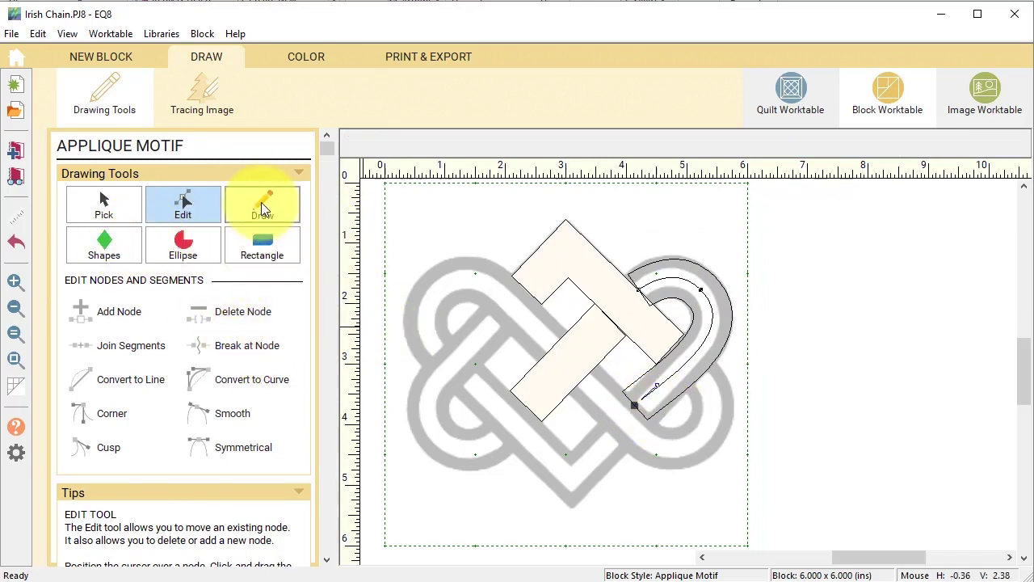
Step: Select the heart loop stroke and raise its Min Width from 7.500 to 8.250
left_click(103, 200)
left_click(683, 365)
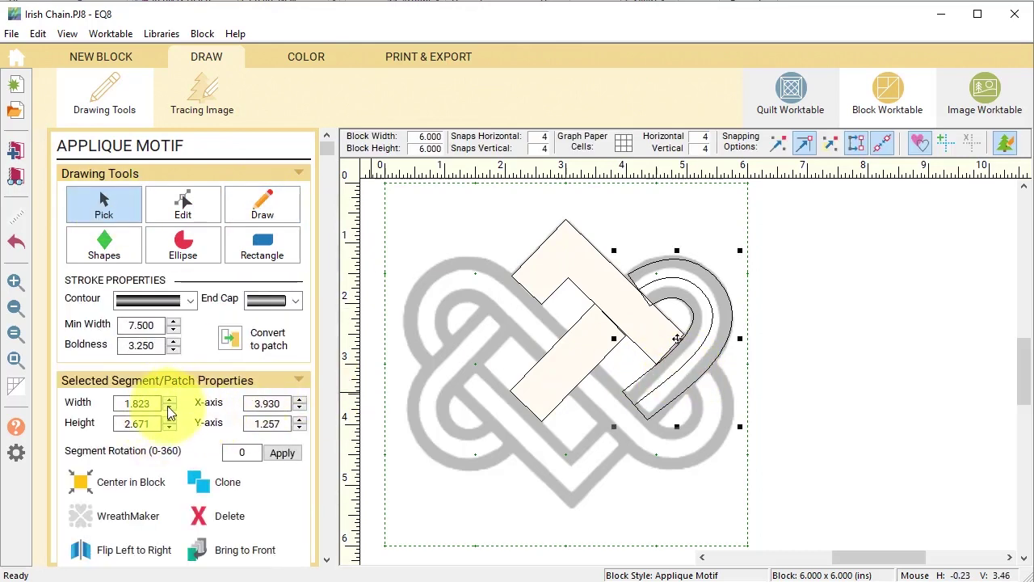
left_click(173, 321)
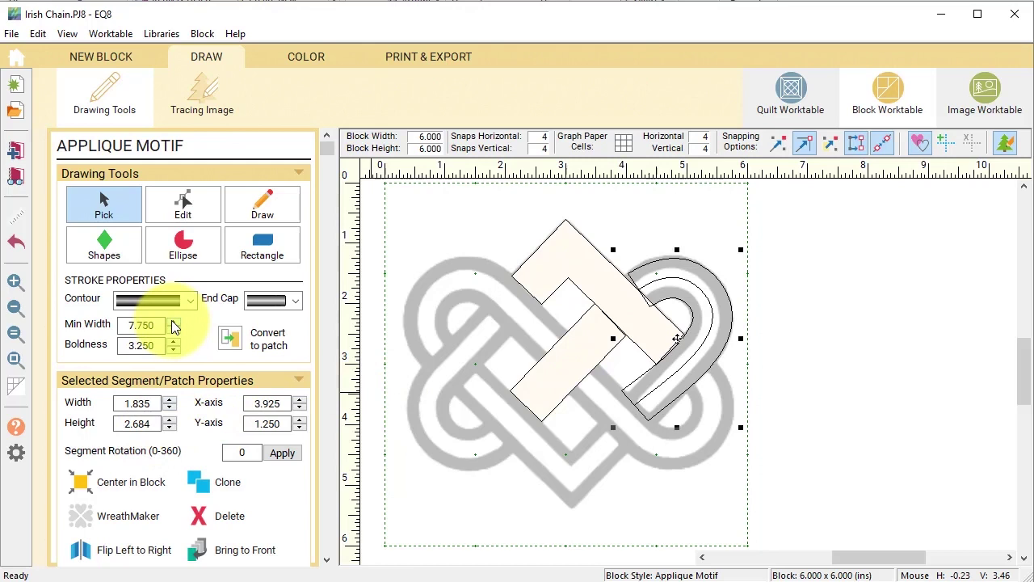
left_click(173, 321)
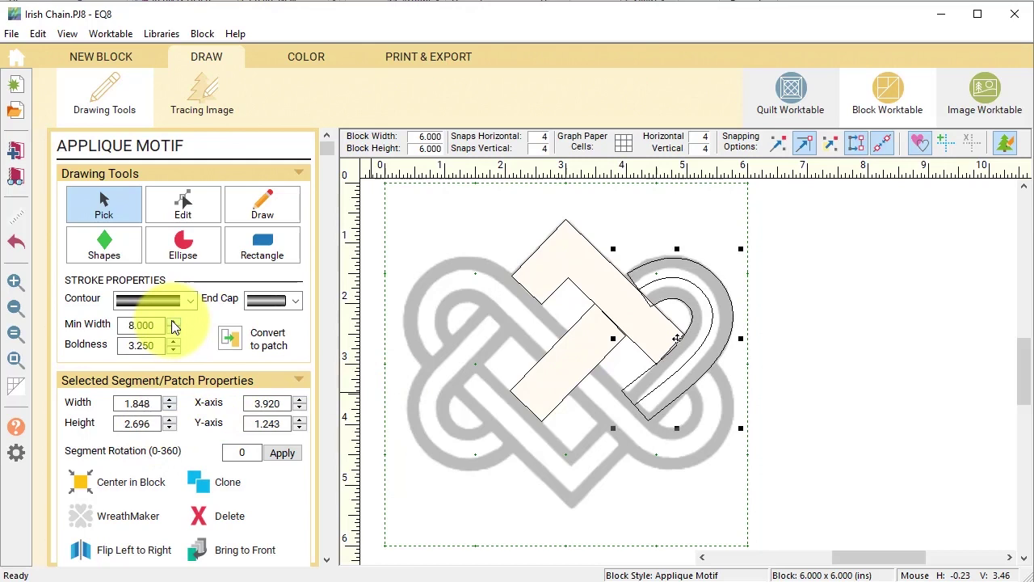
left_click(173, 321)
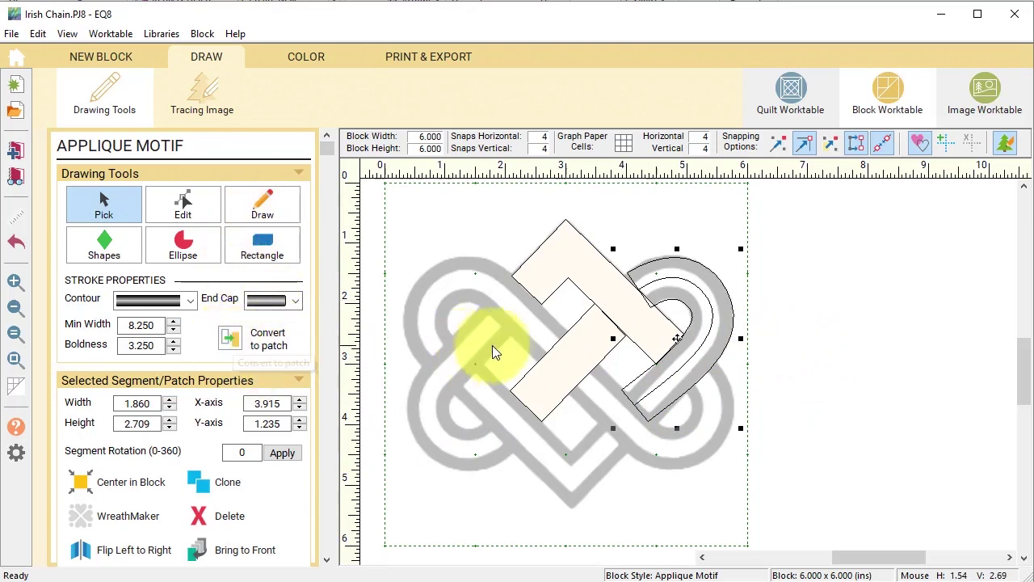
Step: Convert the heart loop stroke to a patch and reshape its lower curve to match the tracing
left_click(235, 343)
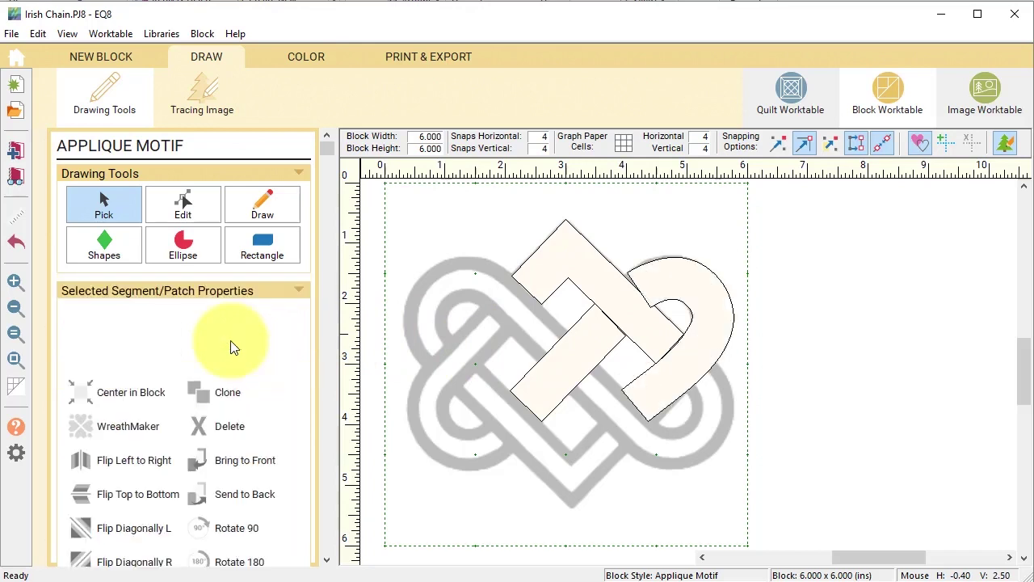
left_click(186, 203)
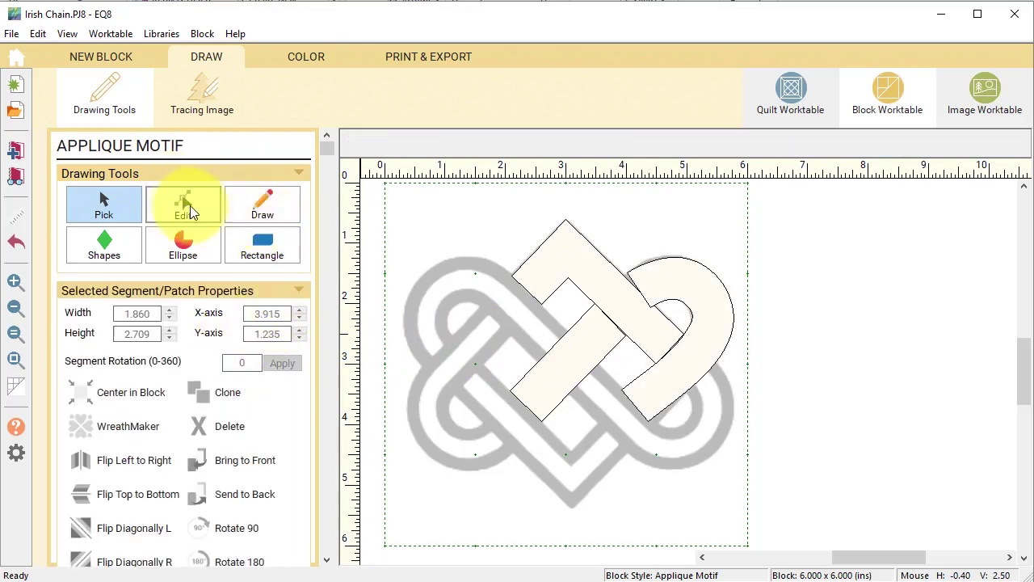
left_click(648, 416)
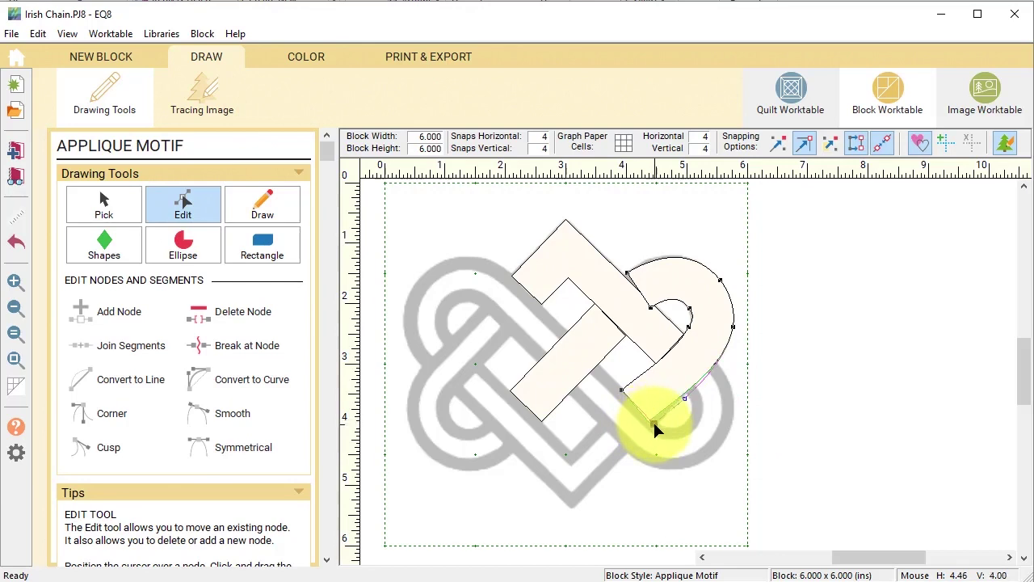
left_click_drag(653, 420, 620, 386)
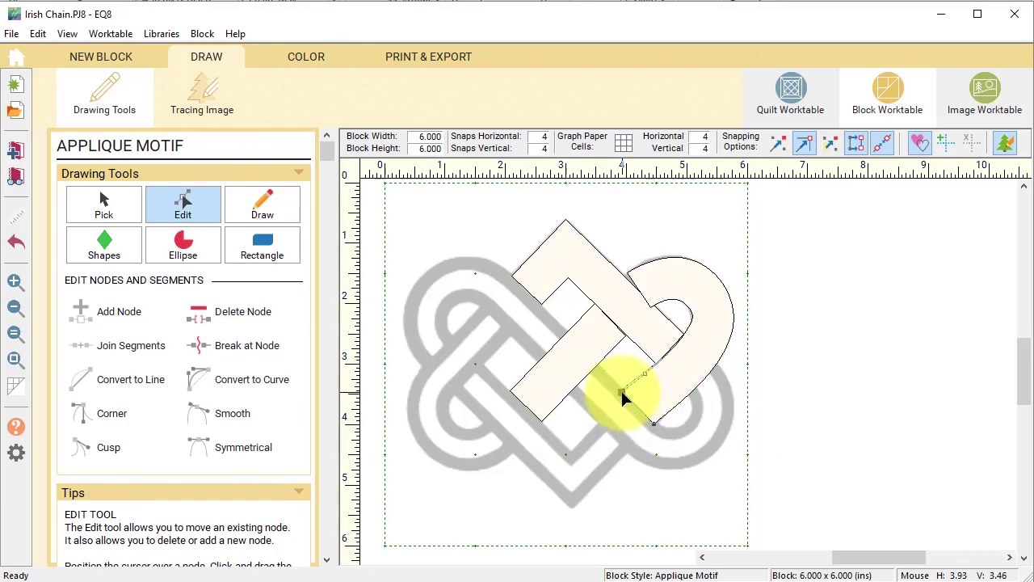
Step: Drag the heart patch's inner curve node to follow the tracing
left_click(650, 308)
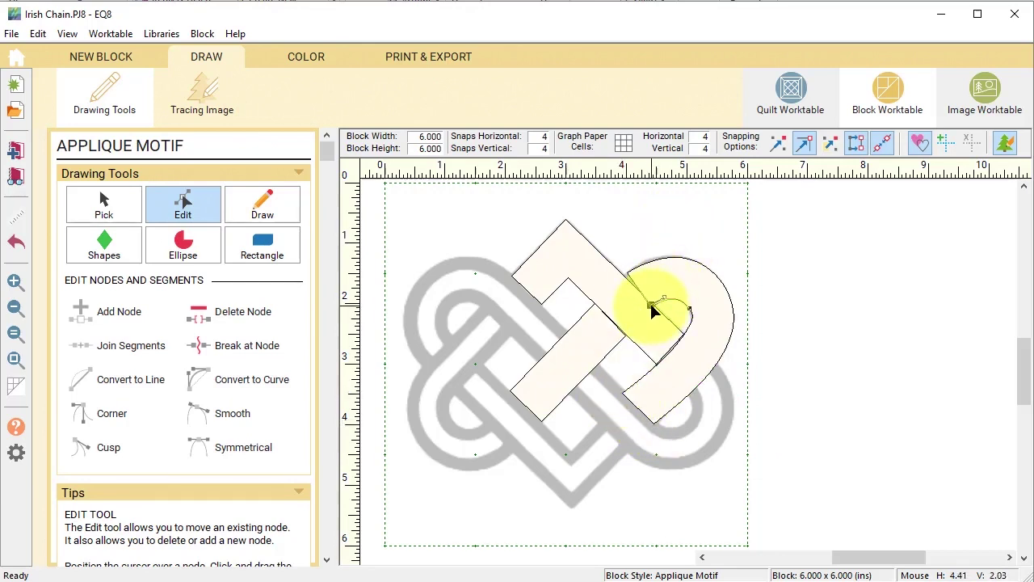
left_click(653, 306)
left_click_drag(654, 310, 619, 276)
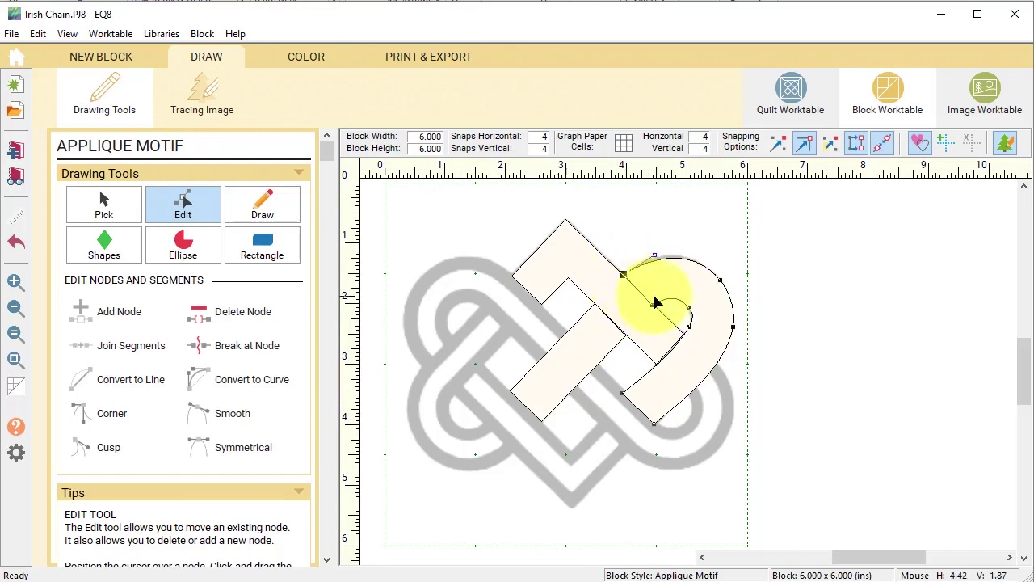
left_click(661, 259)
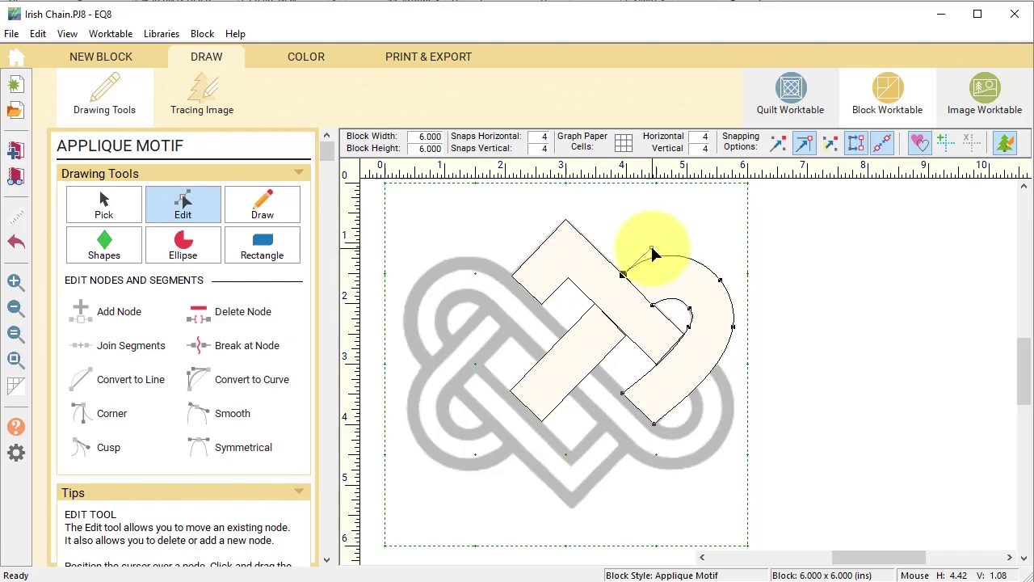
Step: With patch fills hidden, fit the loop's nodes and handles to the tracing and smooth its outer curve
left_click(741, 363)
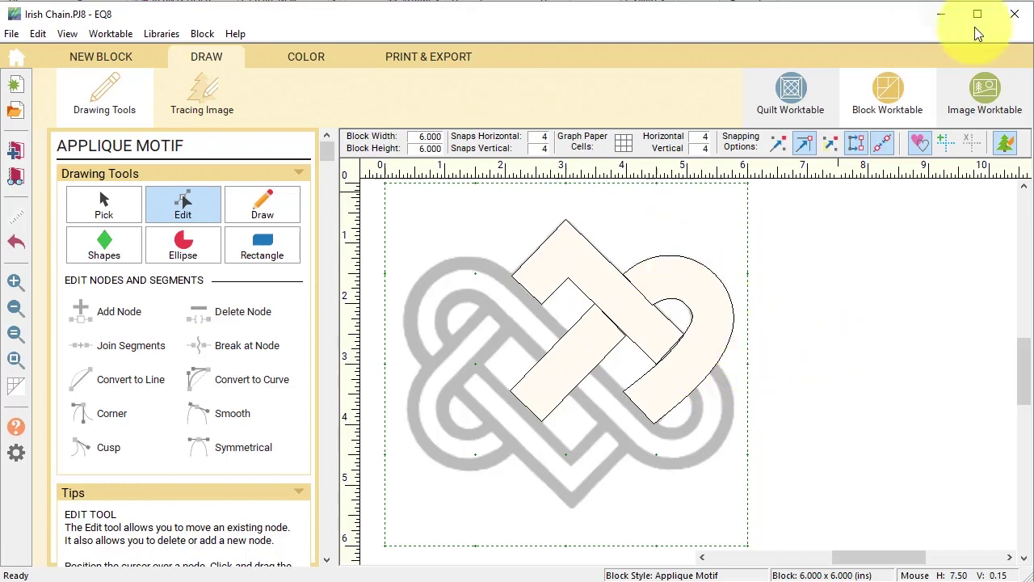
left_click(921, 144)
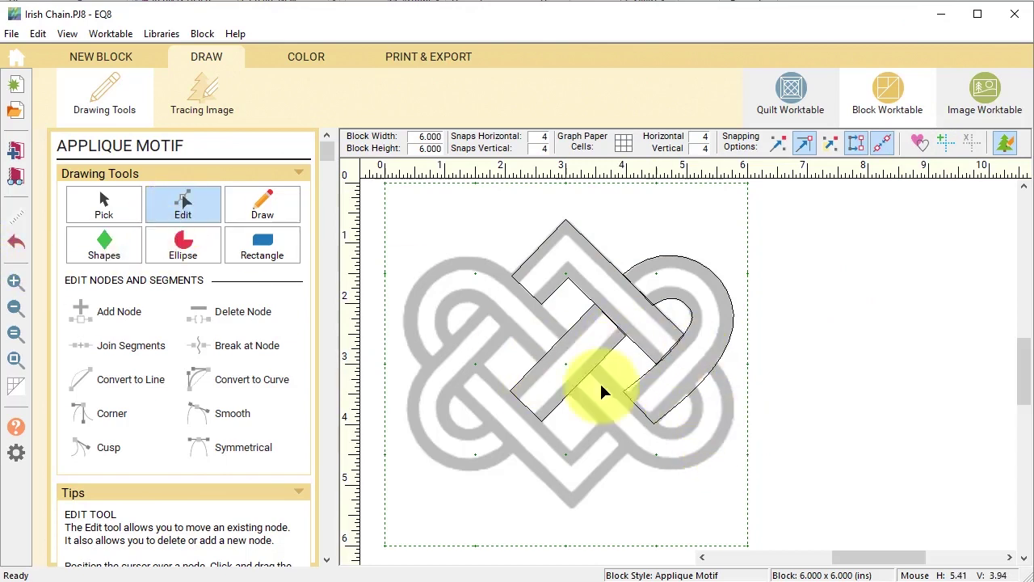
left_click(18, 281)
left_click_drag(556, 382, 601, 364)
left_click(199, 204)
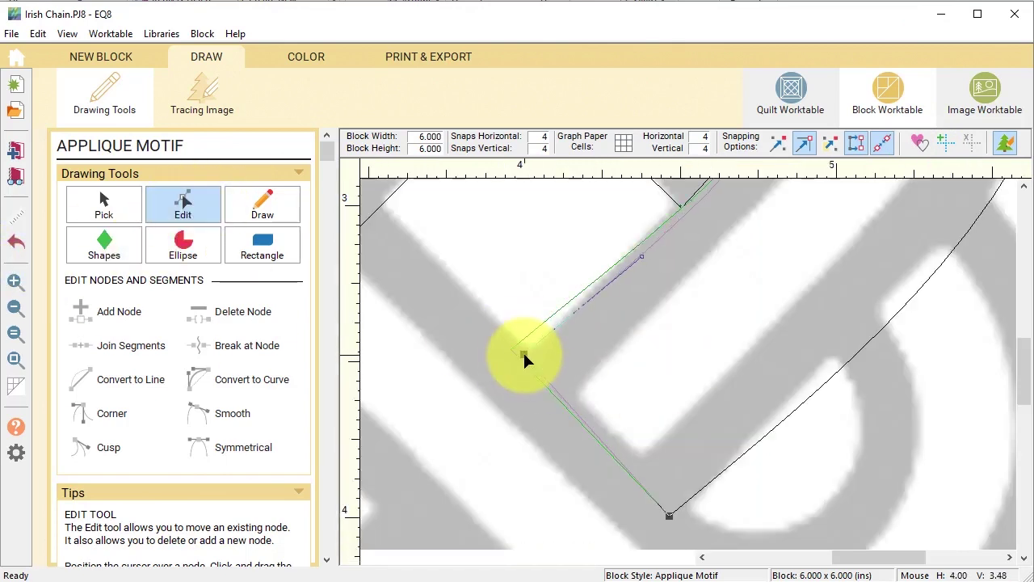
left_click_drag(526, 355, 631, 241)
left_click_drag(669, 512, 678, 508)
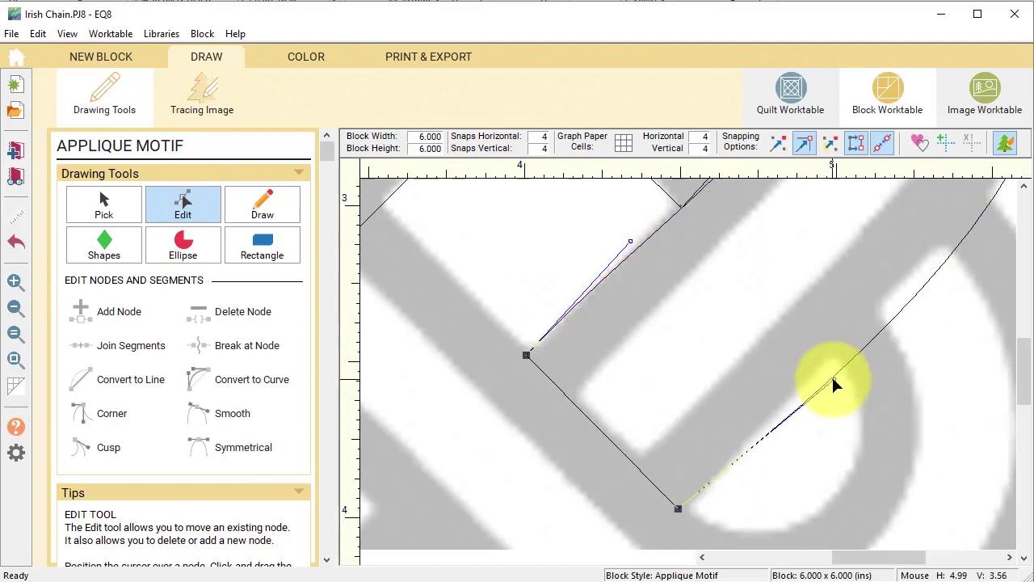
left_click_drag(831, 385, 821, 361)
left_click(15, 359)
left_click(718, 362)
left_click_drag(718, 364, 732, 326)
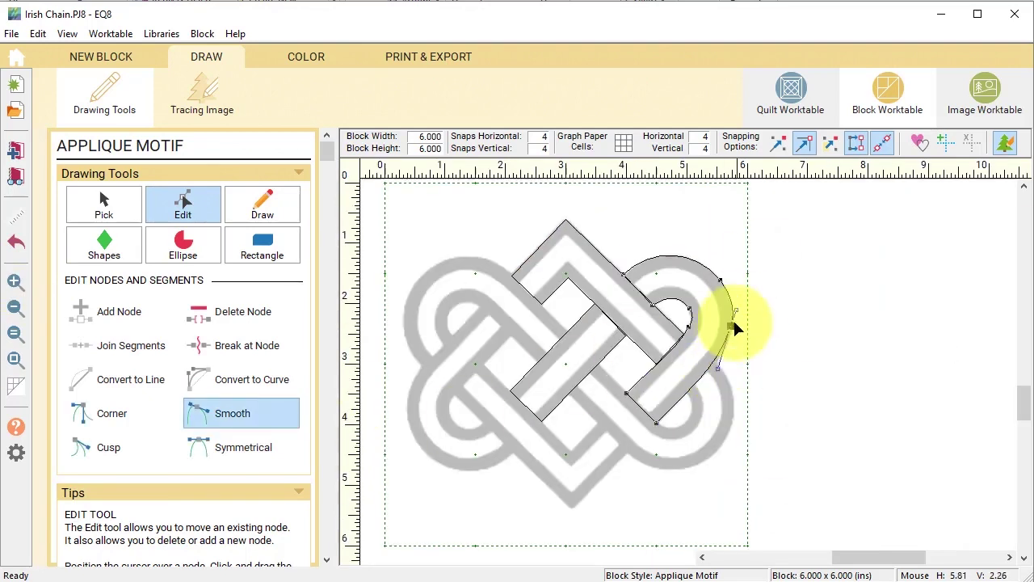
left_click(719, 278)
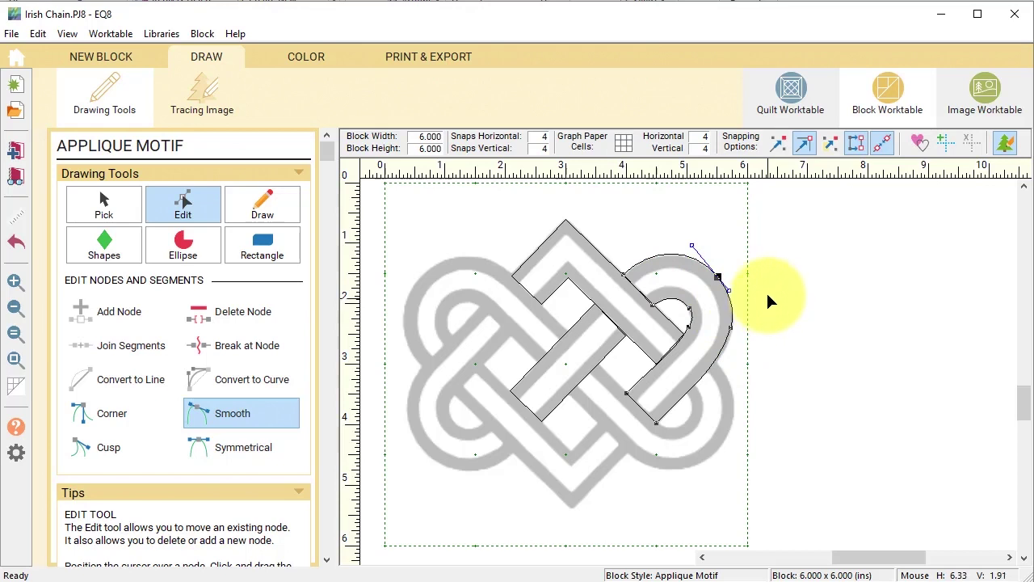
Step: Show fills again, convert the diagonal inner edge to a curve, and bend it along the tracing
left_click(922, 147)
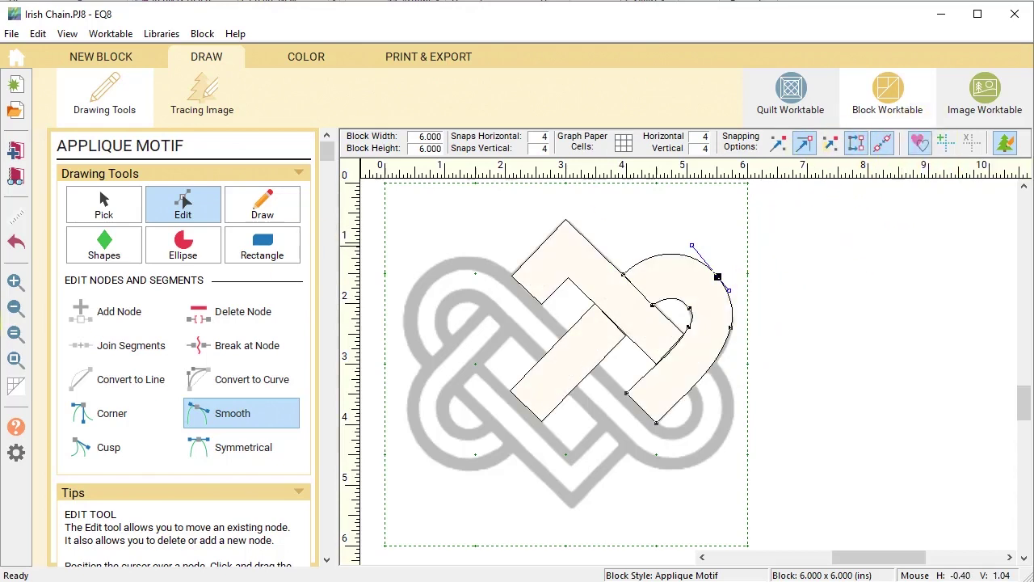
left_click(16, 281)
left_click_drag(547, 316, 707, 448)
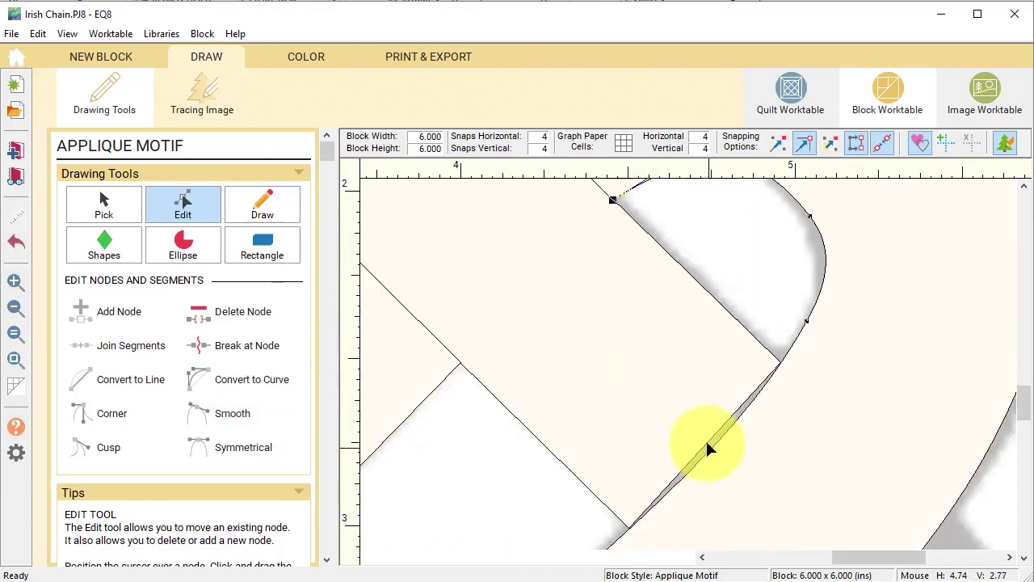
left_click(708, 443)
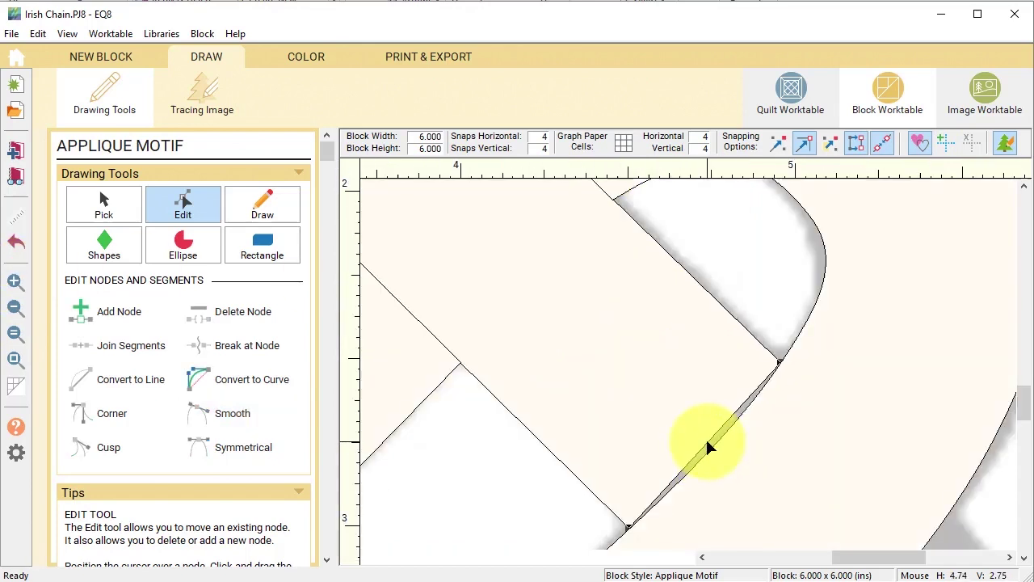
left_click(272, 385)
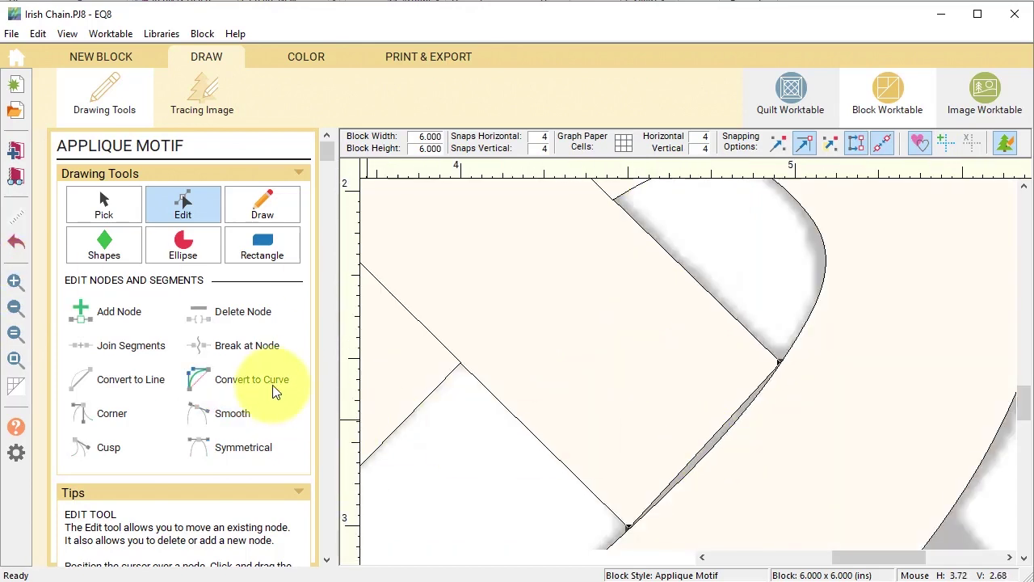
left_click(691, 476)
left_click_drag(691, 476, 745, 435)
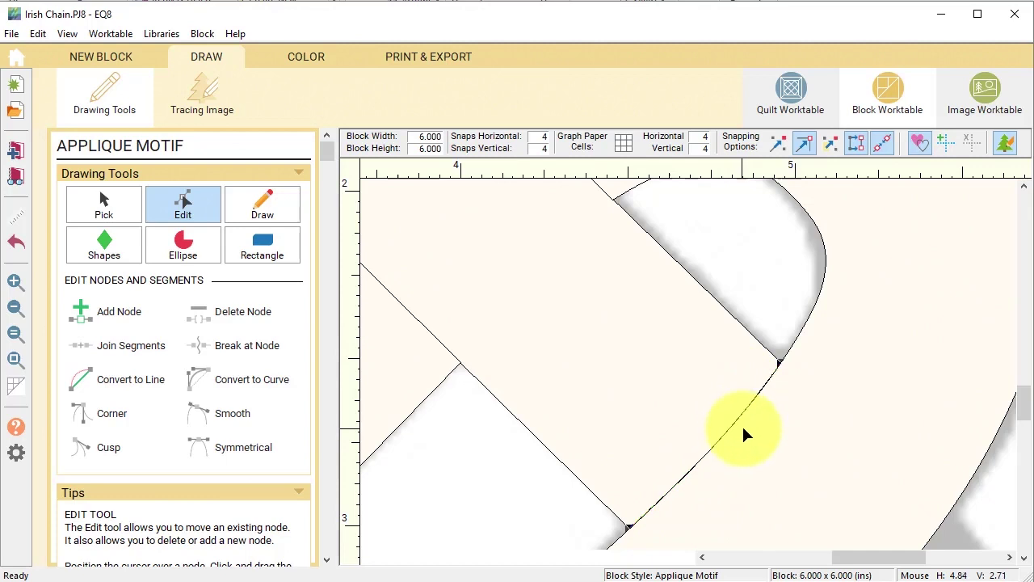
key("F6")
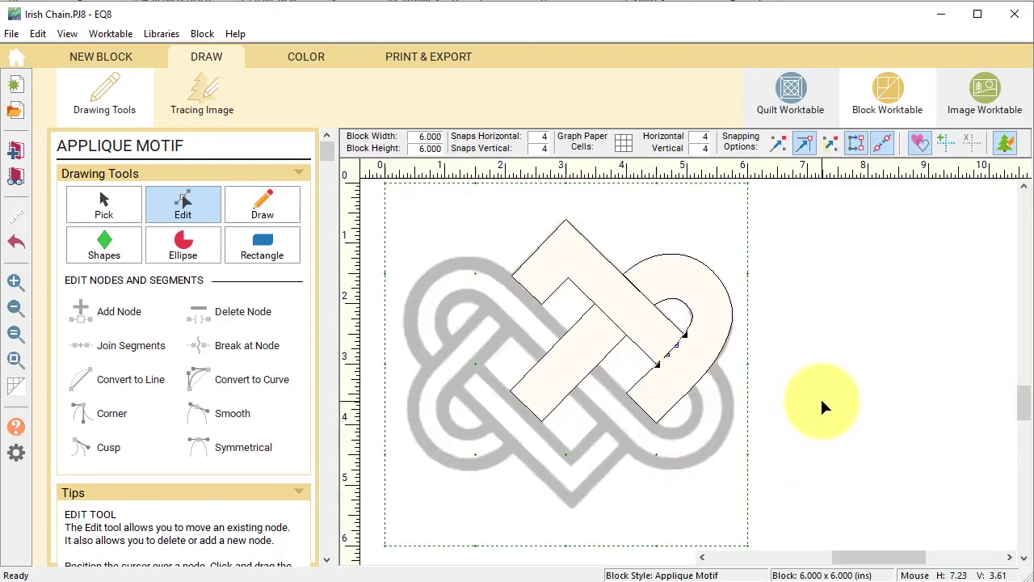
Step: Clone the heart loop, rotate it 90°, and place it and a bar copy on the tracing
left_click(102, 202)
left_click(730, 330)
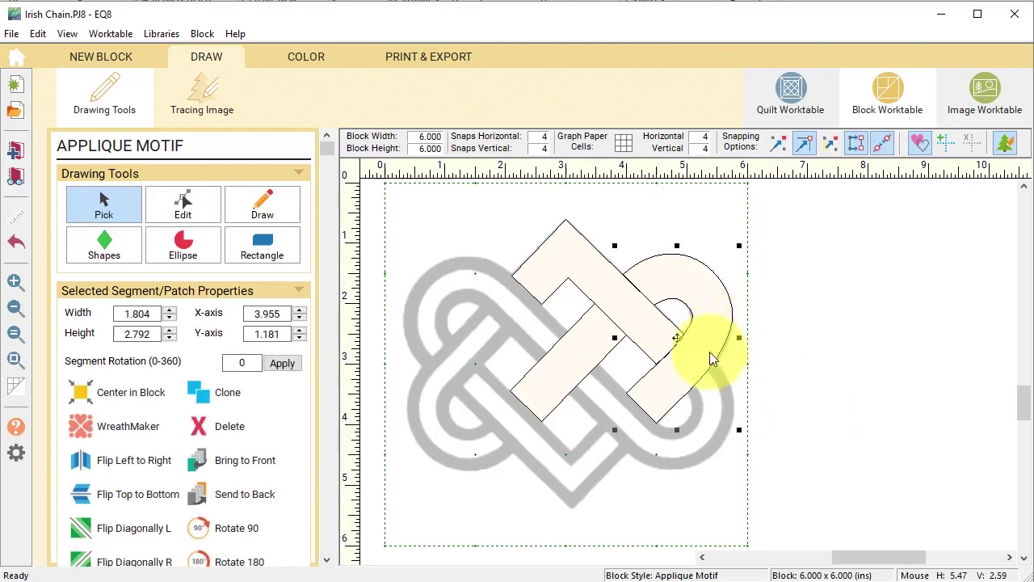
left_click(232, 396)
left_click(256, 538)
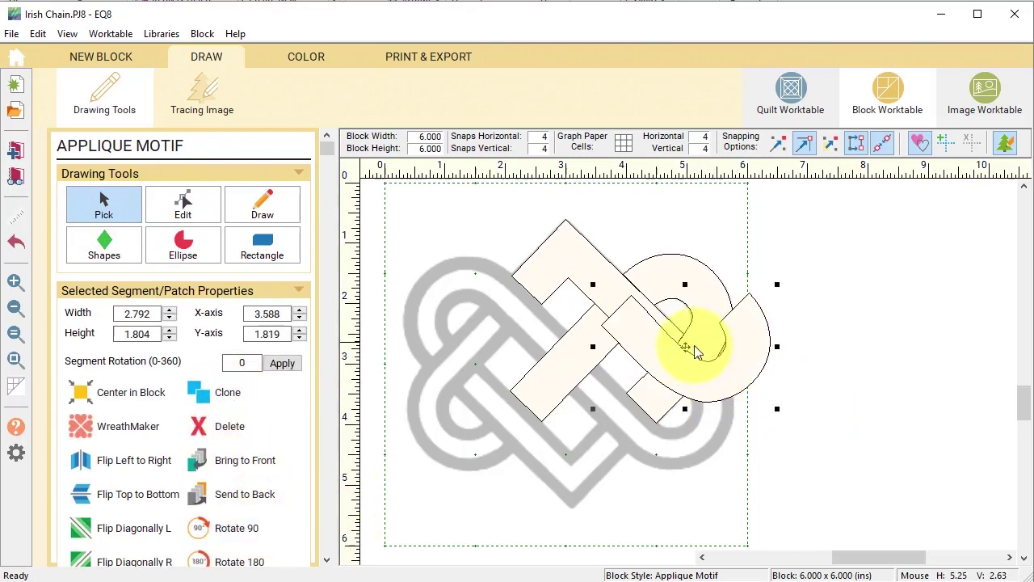
left_click_drag(693, 342, 653, 416)
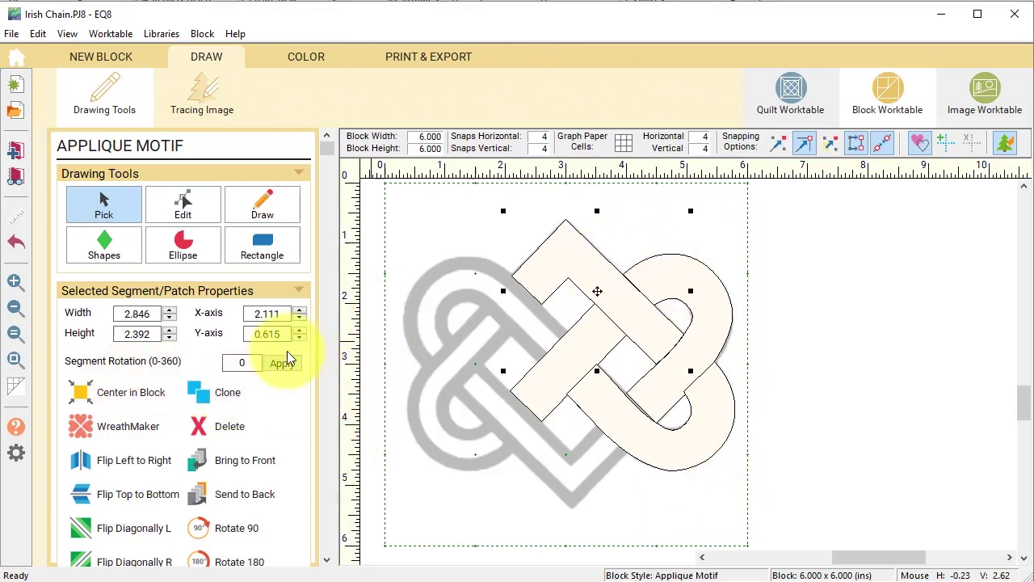
left_click(211, 393)
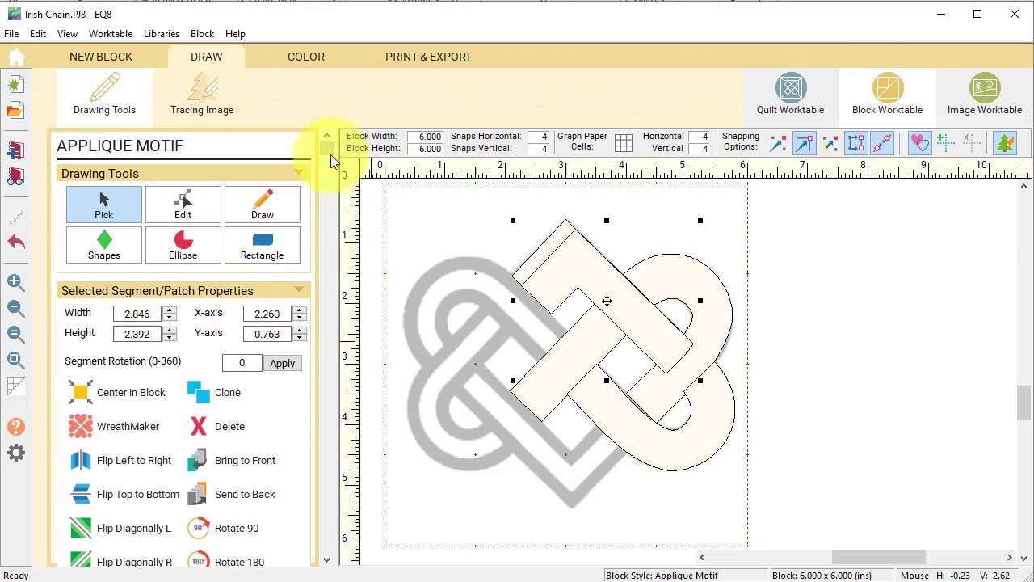
left_click_drag(596, 313, 537, 437)
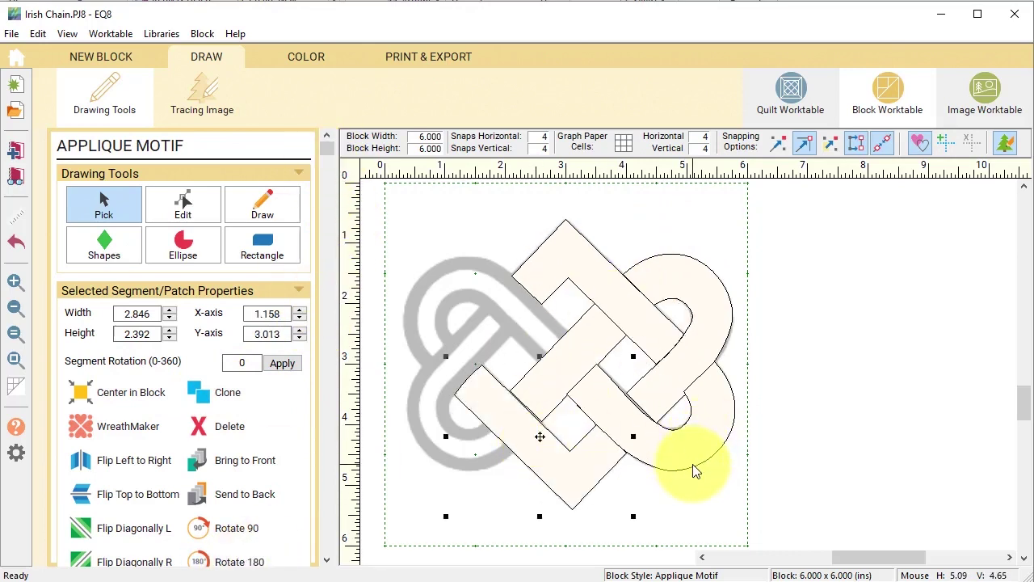
Step: Clone and rotate the right loop onto another traced loop, then make one more rotated loop copy
left_click(694, 471)
left_click(254, 394)
left_click(233, 533)
mouse_move(653, 428)
left_mouse_down()
mouse_move(458, 387)
mouse_move(480, 300)
mouse_move(484, 310)
left_mouse_up()
left_click(232, 394)
left_click(237, 528)
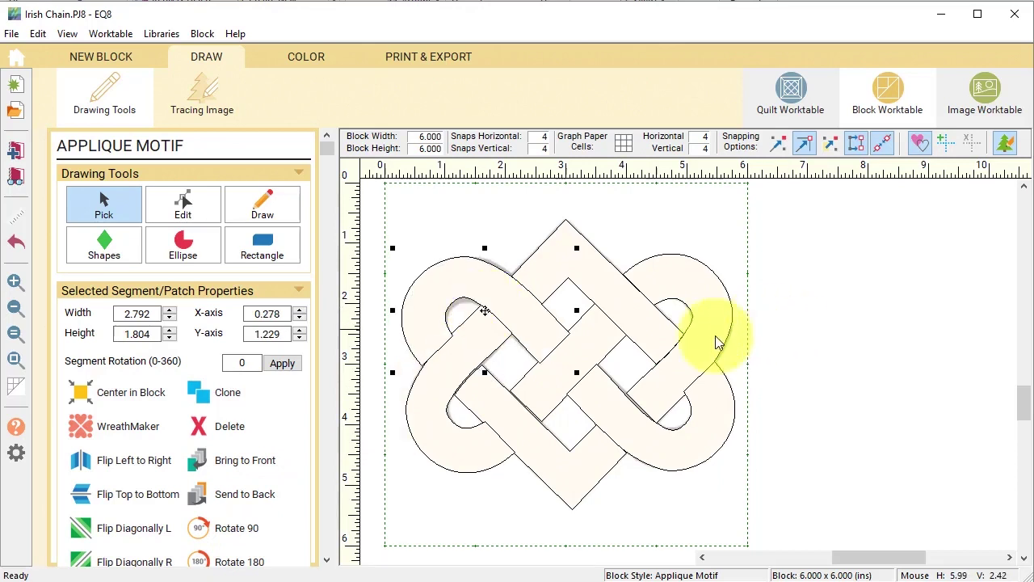
Step: Deselect the knot motif and turn off the patch drop shadows
left_click(12, 283)
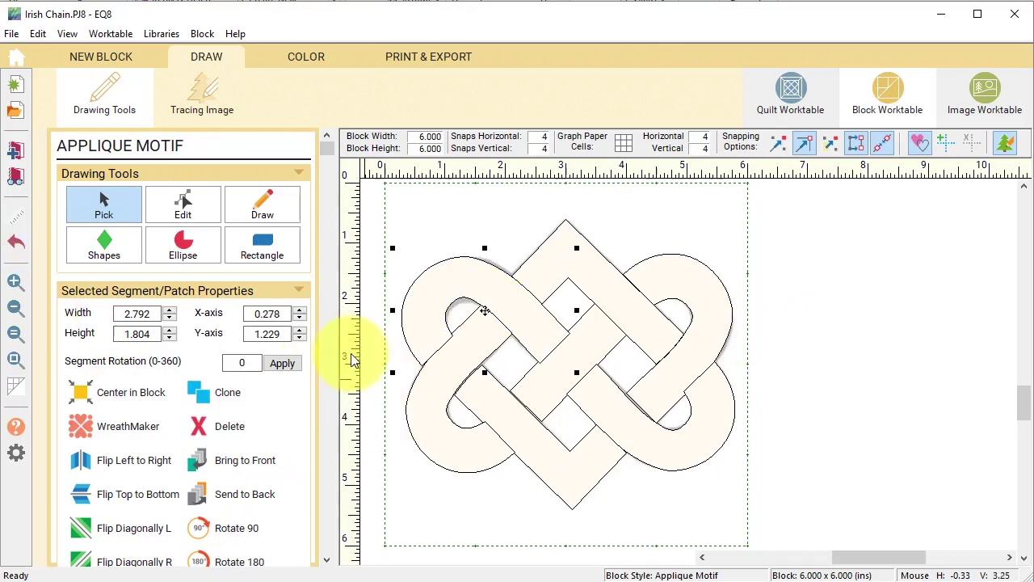
left_click(459, 240)
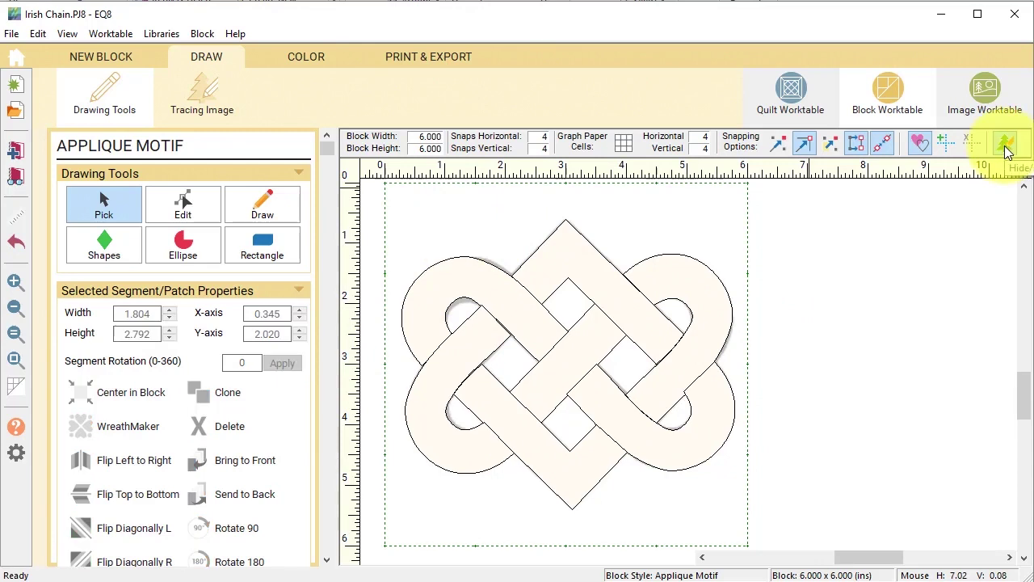
left_click(1006, 148)
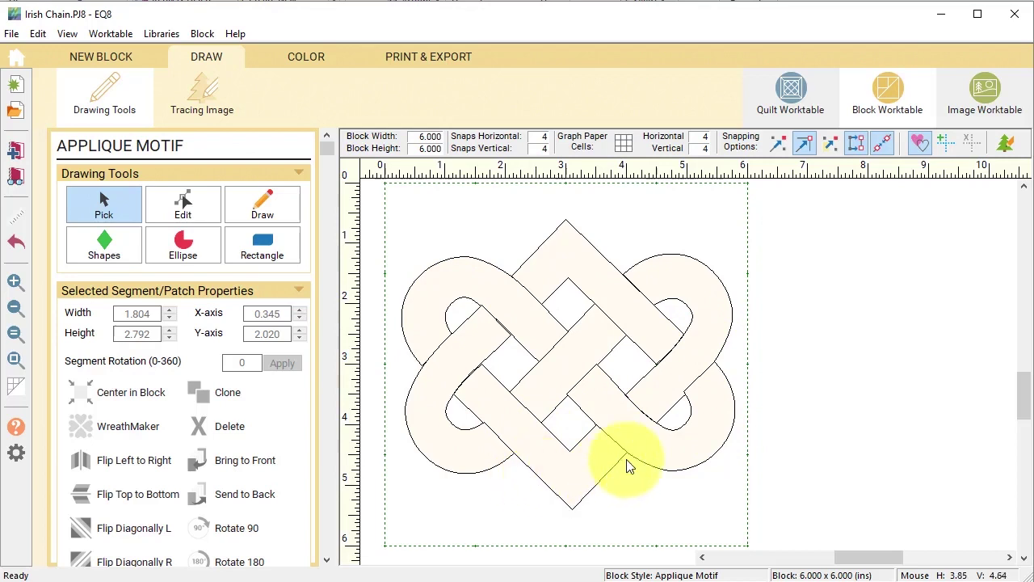
Step: Spray every knot patch with the mottled green batik fabric
left_click(306, 58)
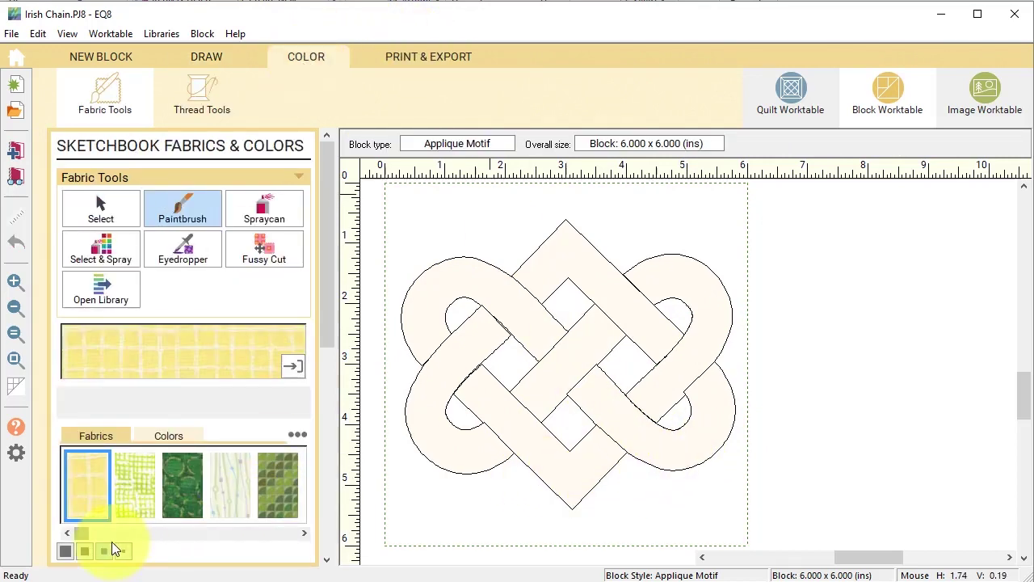
left_click_drag(83, 534, 289, 541)
left_click(230, 490)
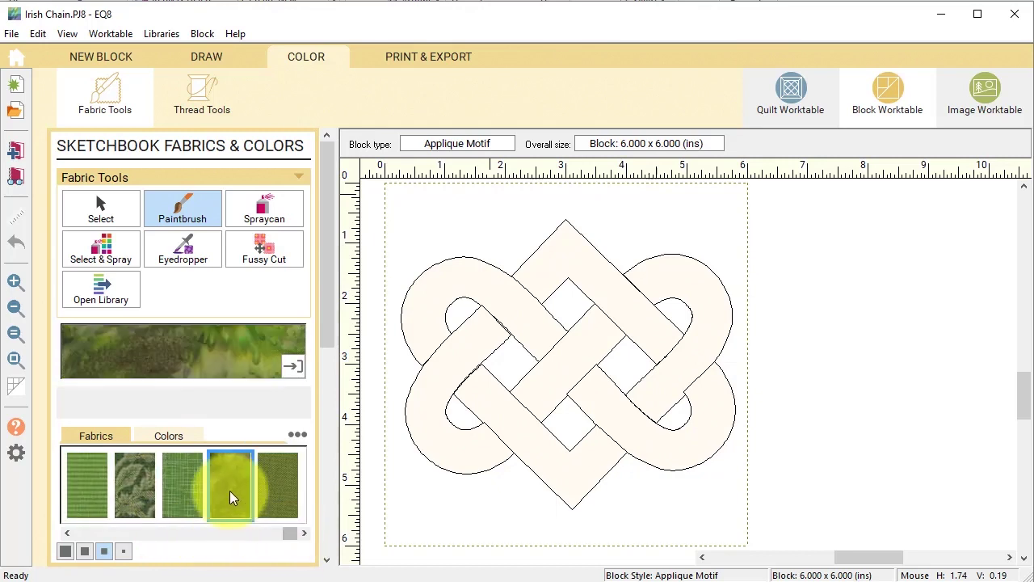
left_click(270, 212)
left_click(556, 282)
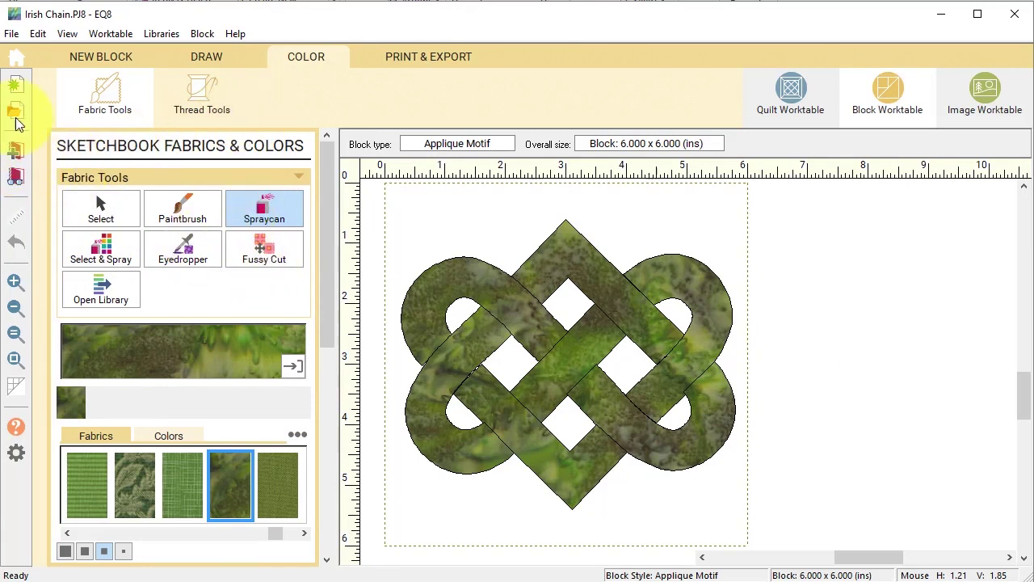
Step: Open the Irish Chain quilt and drag the green knot motif onto Layer 2's upper middle
left_click(14, 178)
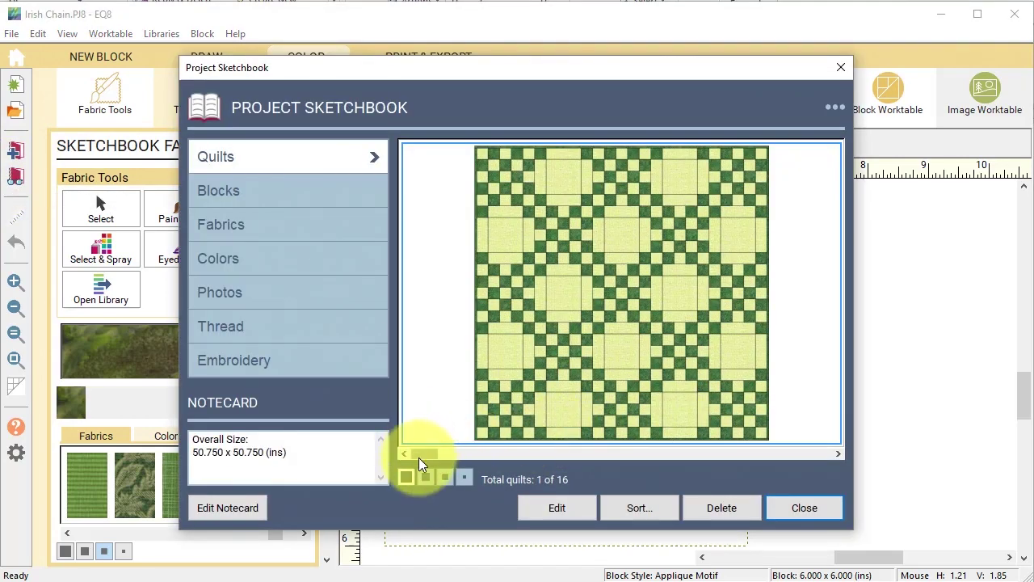
left_click_drag(420, 454, 453, 454)
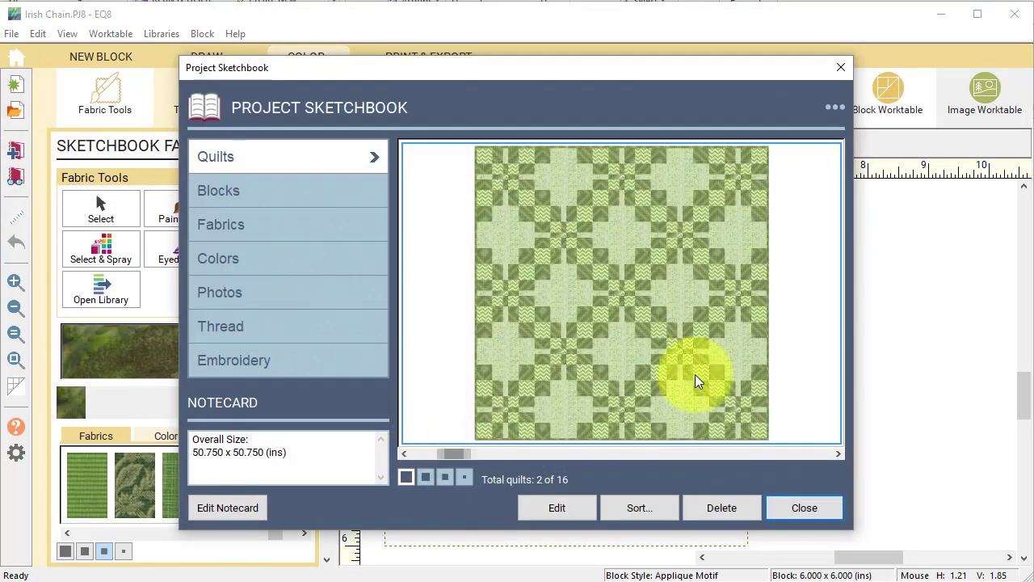
left_click(557, 510)
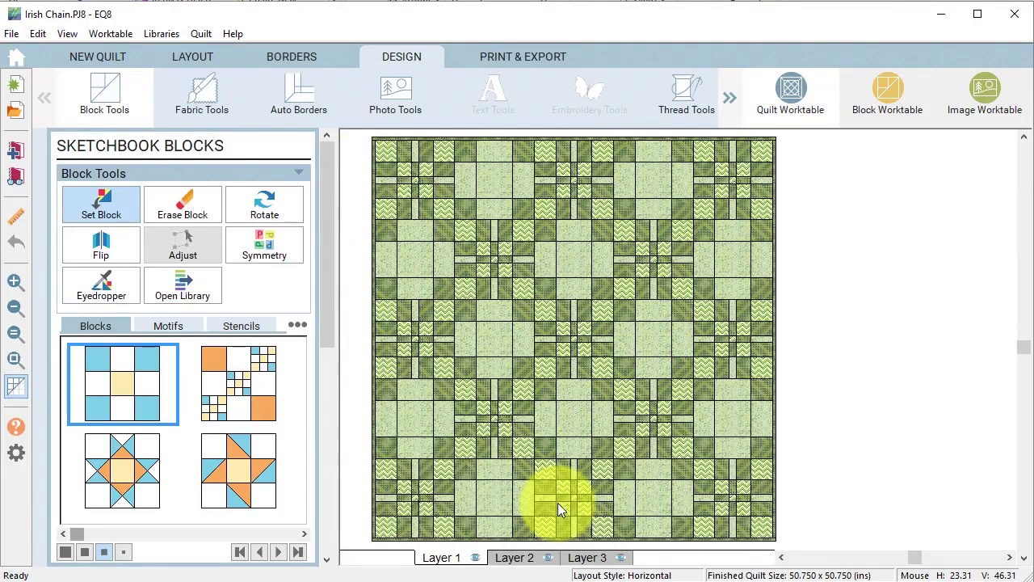
left_click(511, 557)
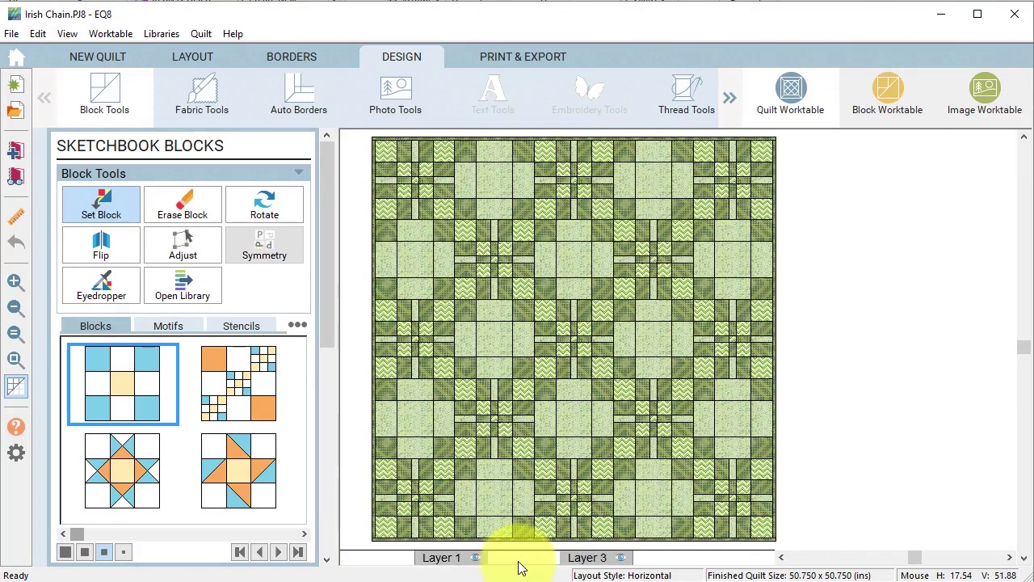
left_click(169, 325)
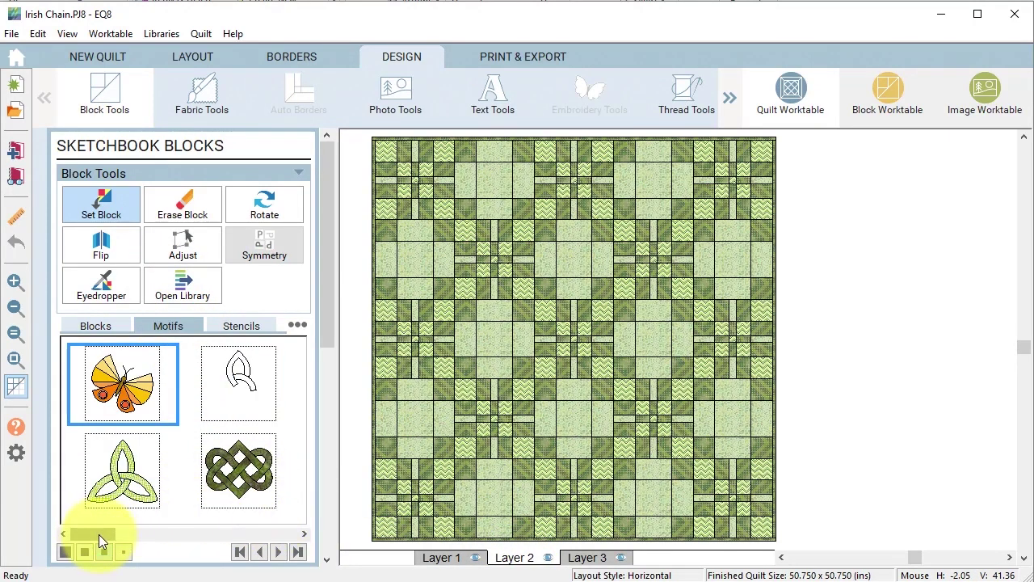
left_click_drag(98, 534, 273, 534)
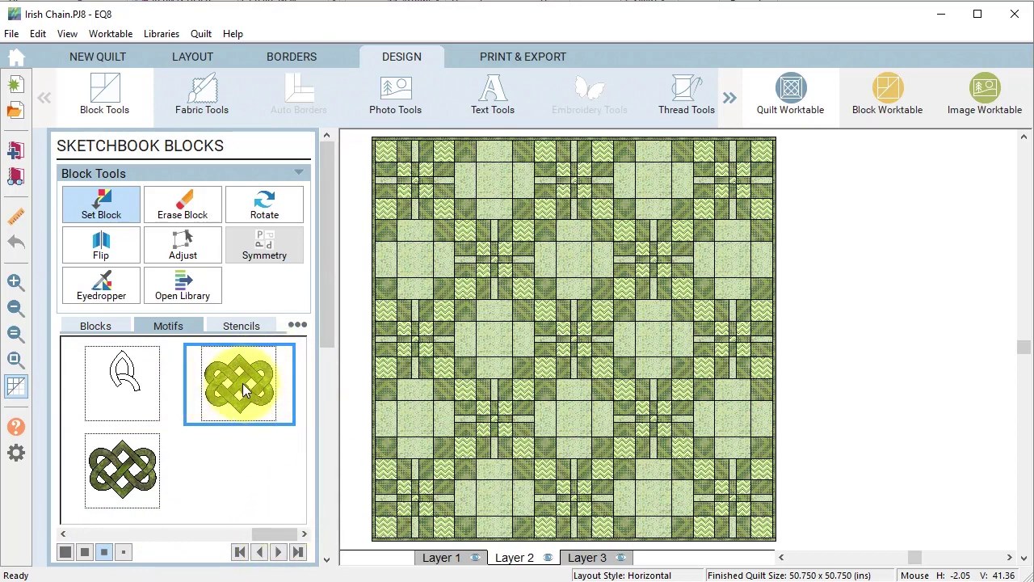
left_click_drag(242, 390, 537, 230)
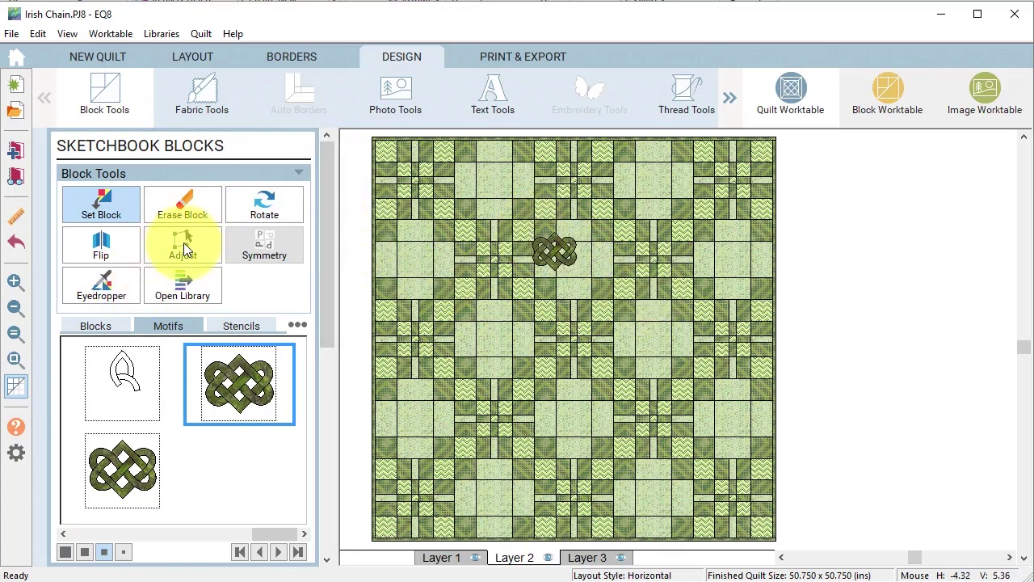
Step: Centre the knot in its square and paste copies into the lower-middle and left-middle squares
left_click(184, 243)
left_click(556, 254)
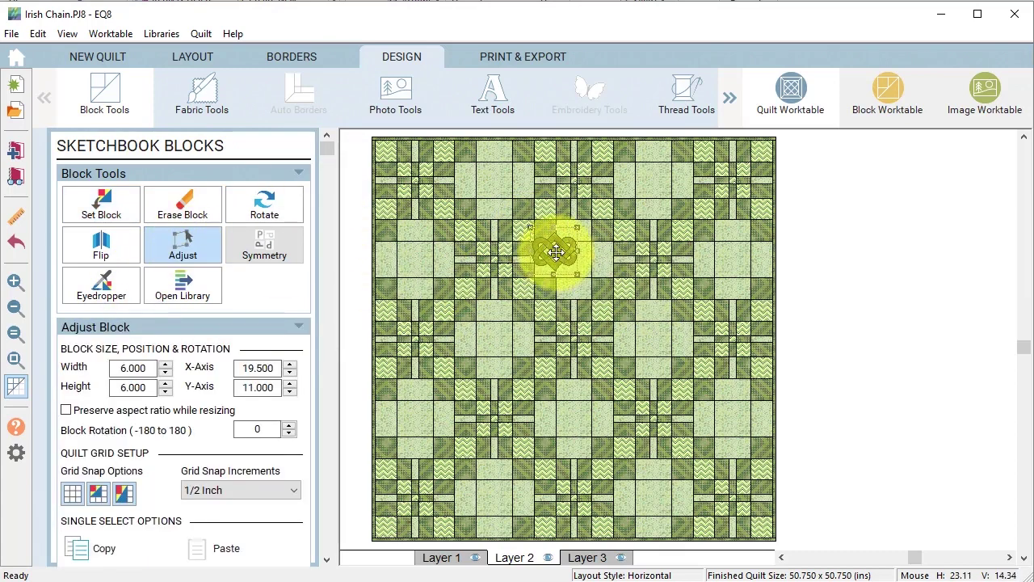
left_click_drag(556, 253, 574, 259)
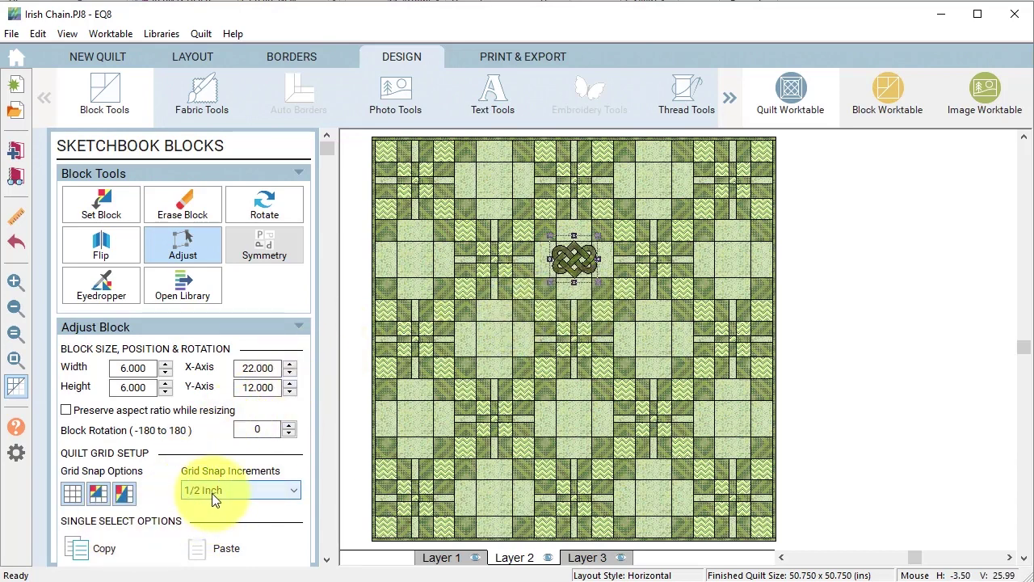
left_click(112, 548)
left_click(226, 548)
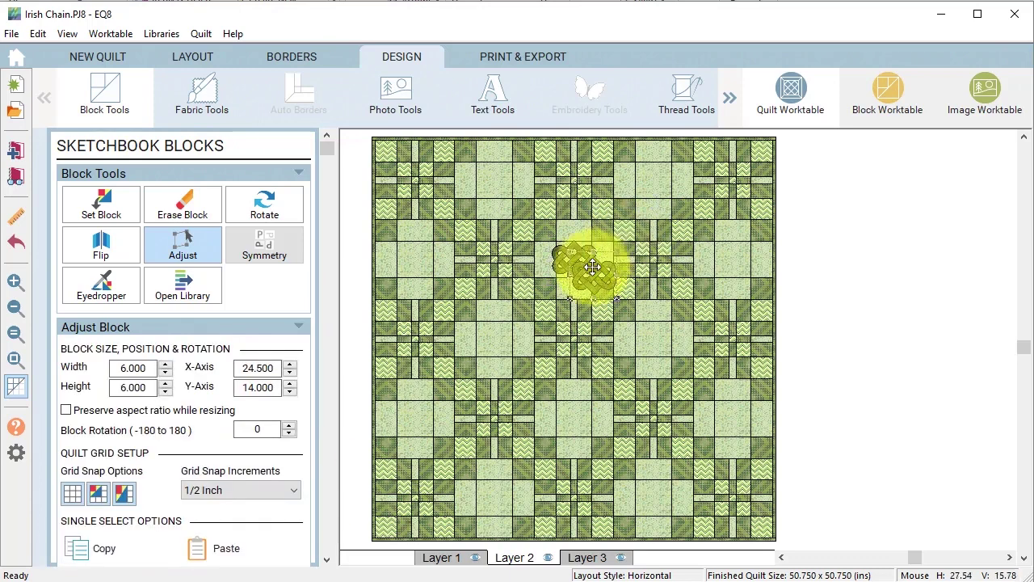
left_click_drag(589, 264, 575, 416)
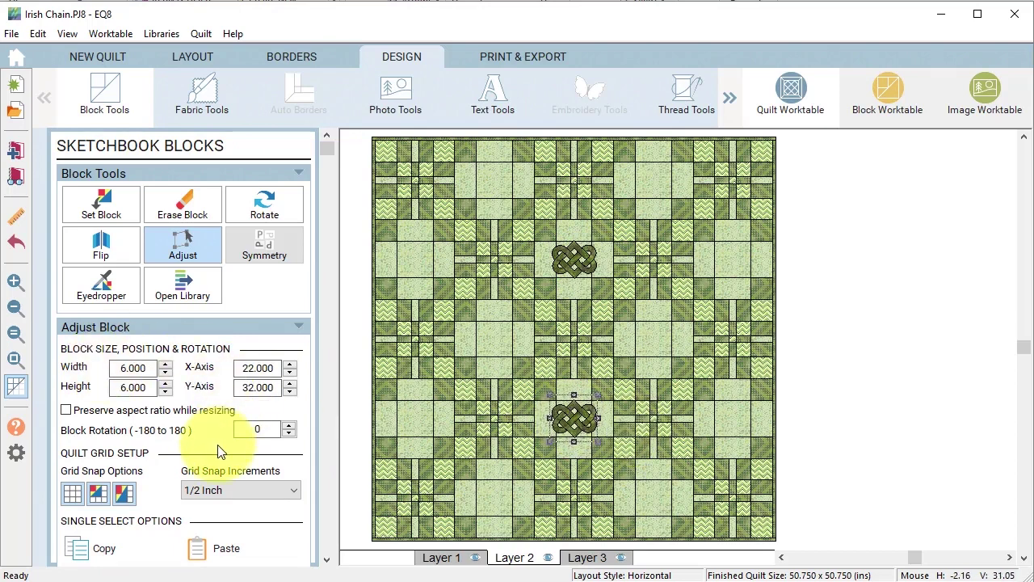
left_click(81, 548)
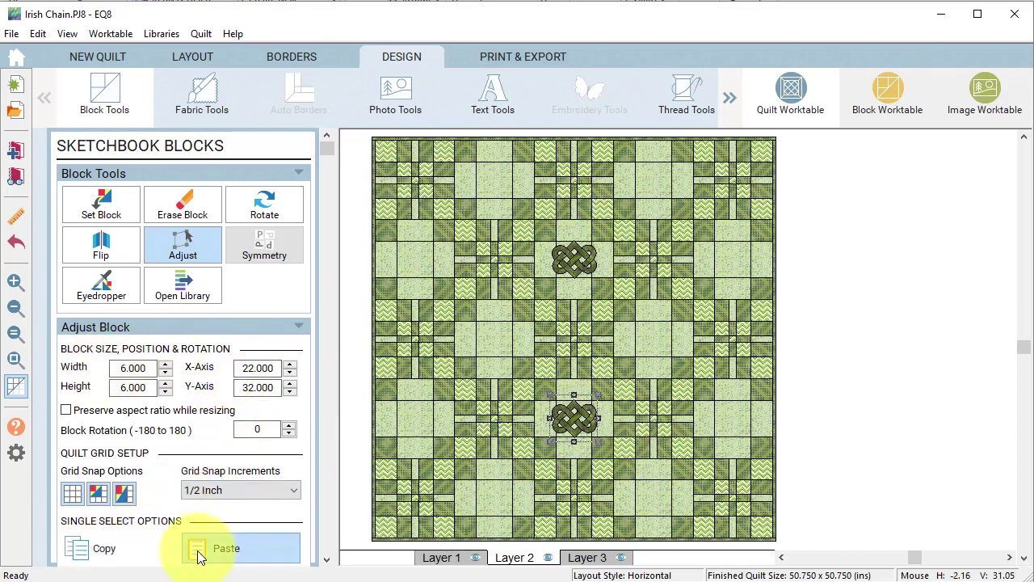
left_click(212, 549)
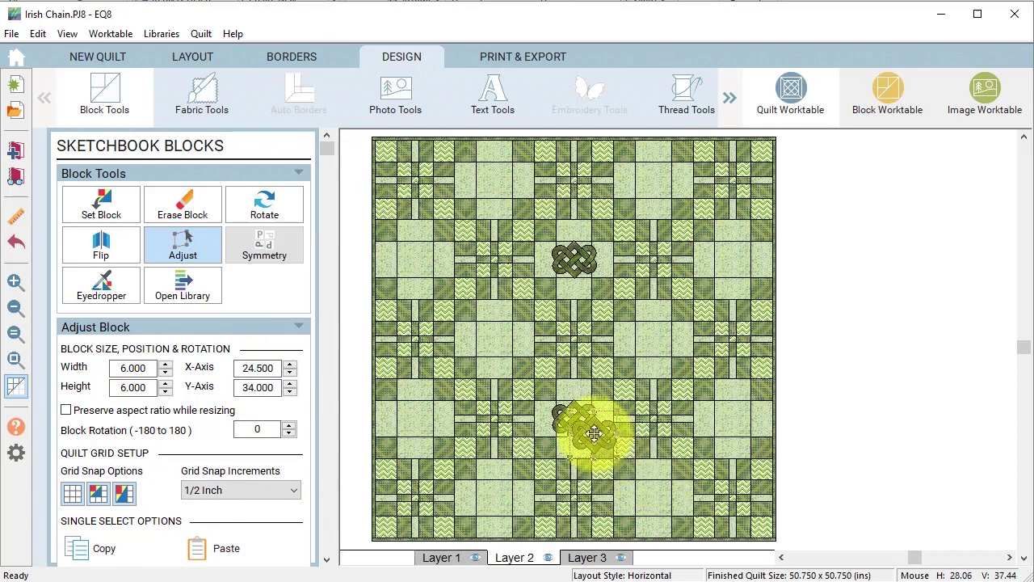
key("Delete")
left_click_drag(508, 352, 491, 345)
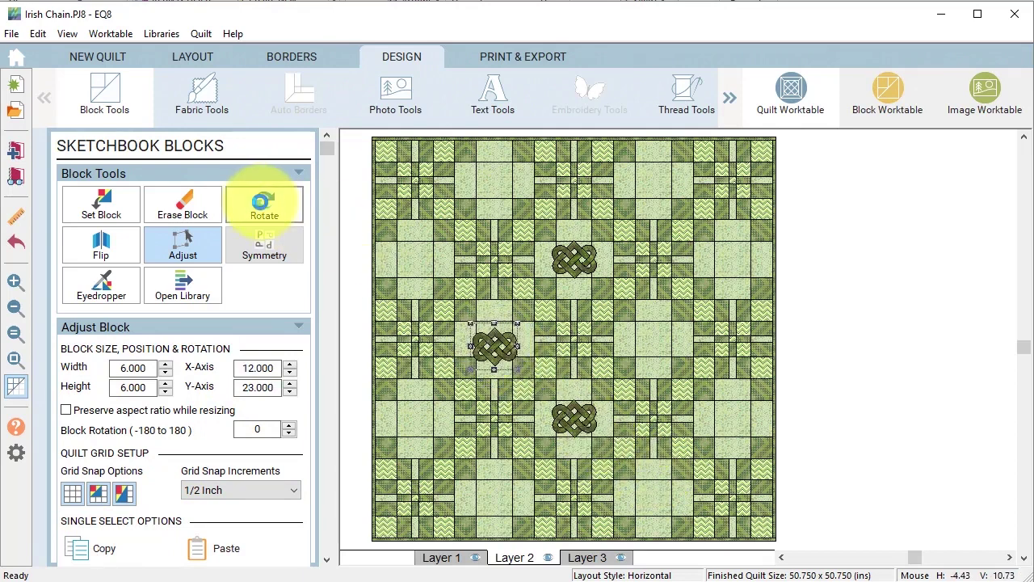
Step: Rotate the left knot vertical, align it, and paste a vertical copy into the right-middle square
left_click(264, 207)
left_click(485, 344)
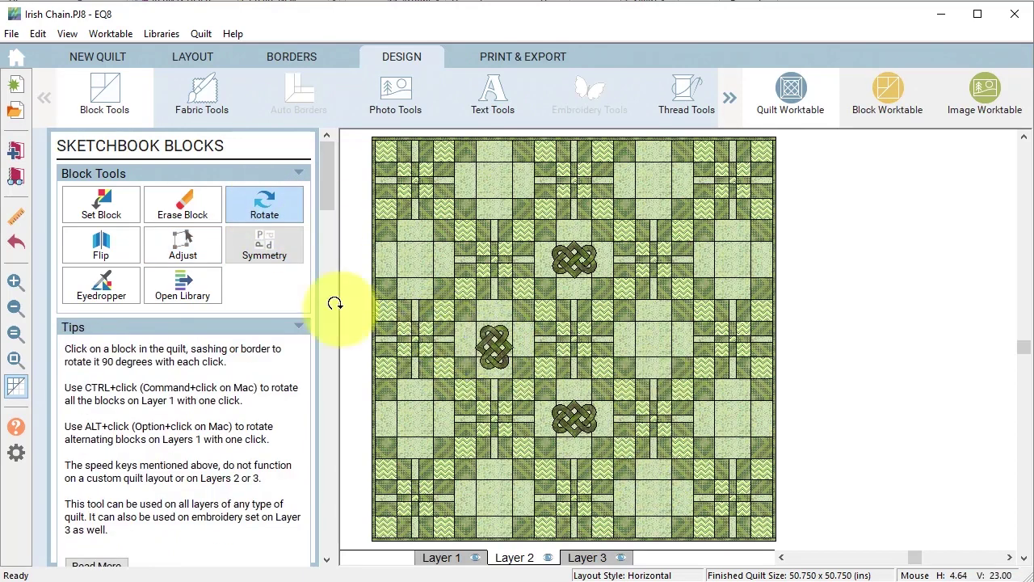
left_click(185, 244)
left_click_drag(484, 354, 654, 339)
left_click(101, 549)
left_click(218, 550)
left_click(575, 260)
Step: Paste knot copies into the top-right, top-left, bottom-right, bottom-left and far-right upper squares
left_click(101, 549)
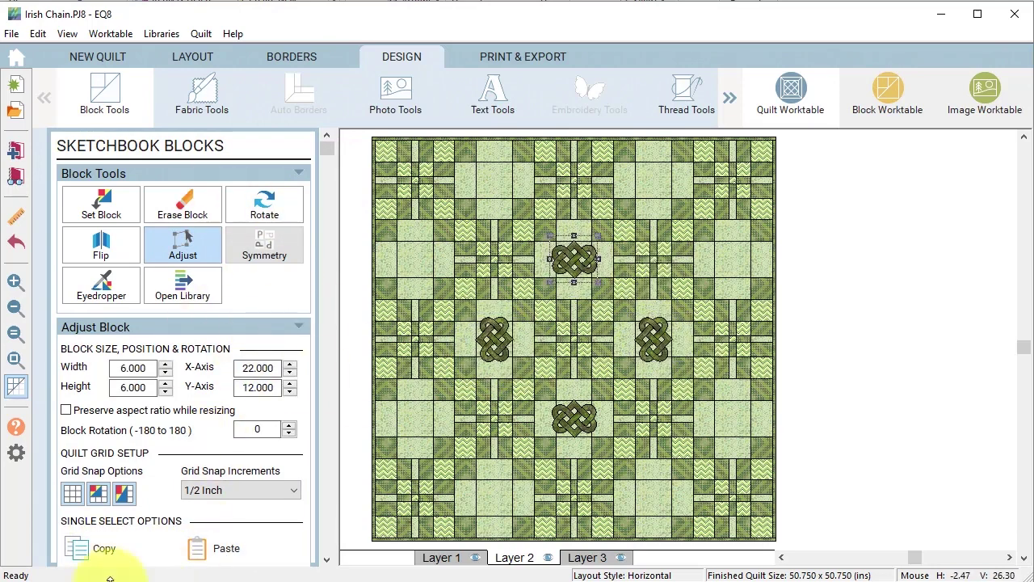
left_click(222, 549)
left_click_drag(578, 263, 656, 175)
left_click_drag(640, 316, 495, 178)
left_click_drag(612, 293, 656, 498)
left_click_drag(595, 278, 493, 494)
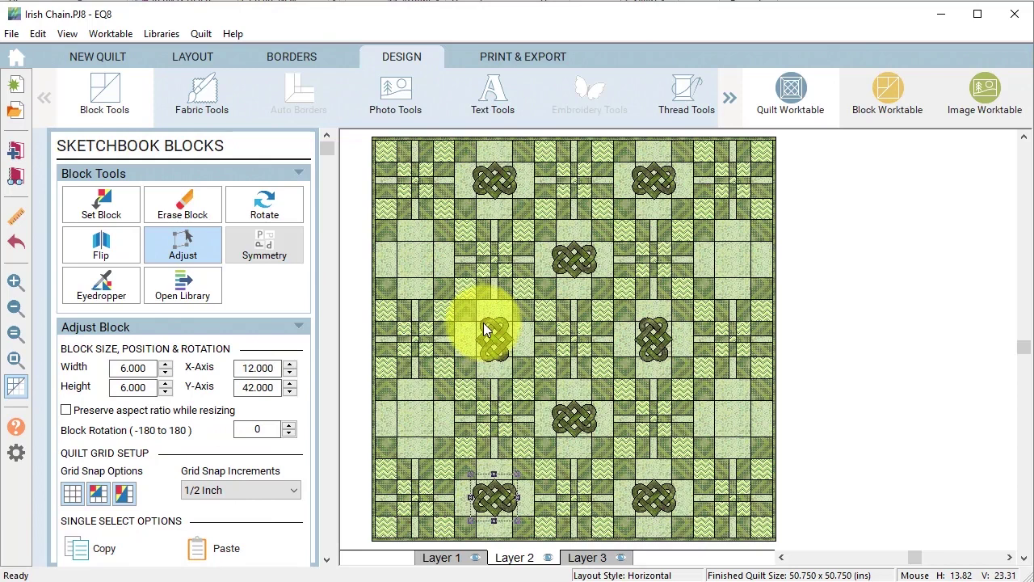
left_click(82, 548)
left_click(227, 549)
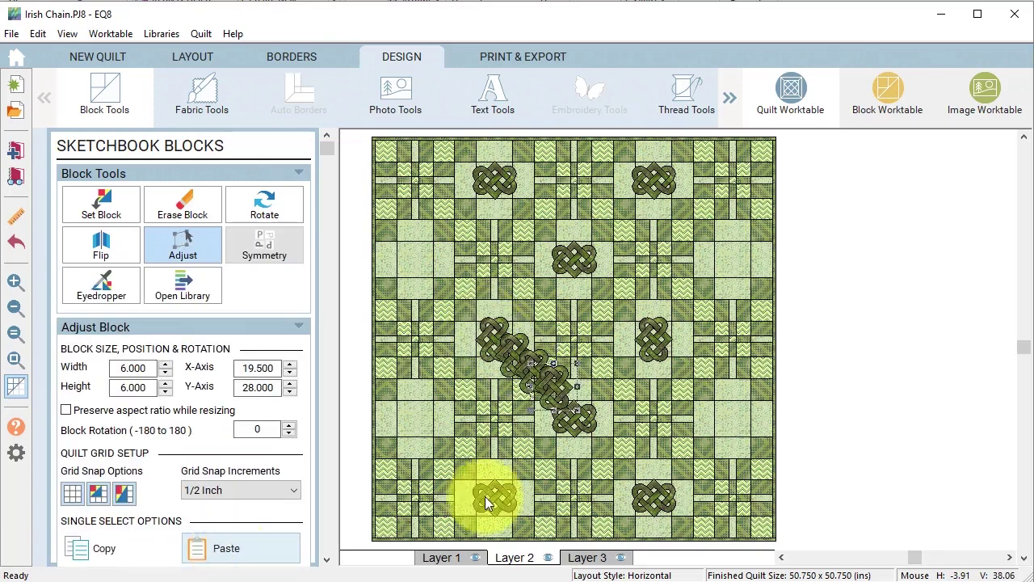
left_click_drag(553, 386, 414, 259)
left_click(557, 385)
Step: Undo to return the last knot to the lower-left square, then hide the quilt patch lines
key("ctrl+z")
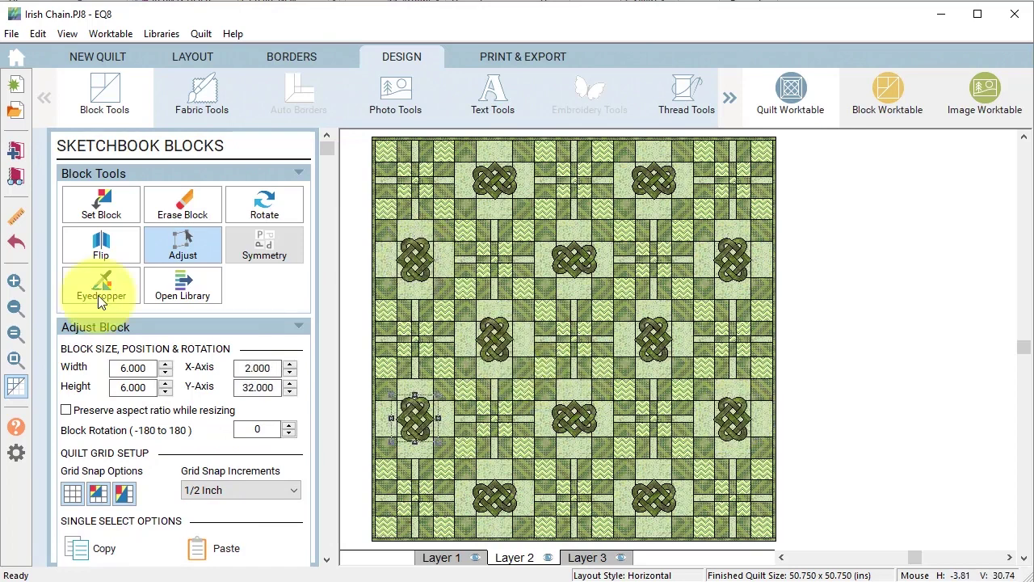
left_click(14, 391)
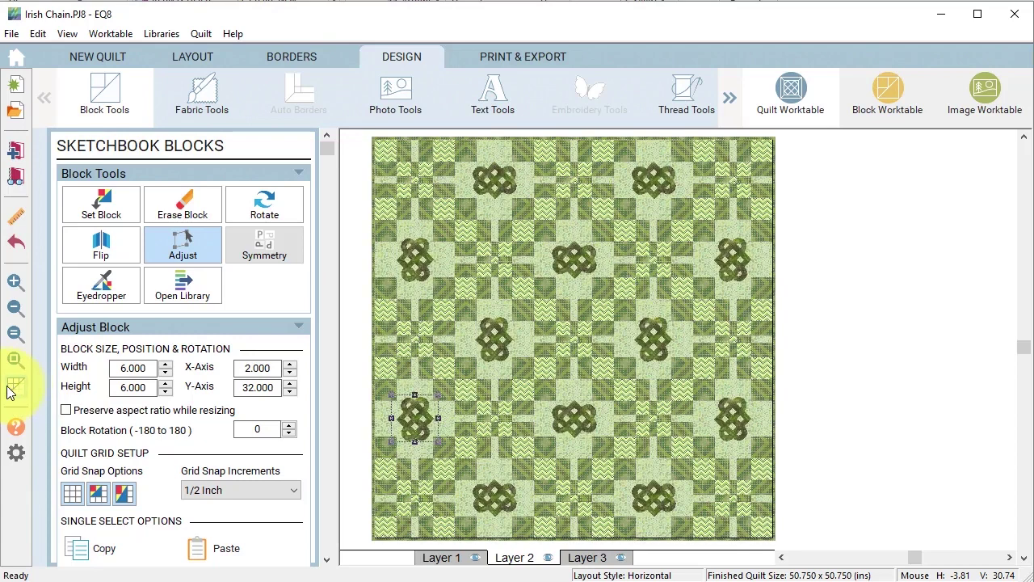